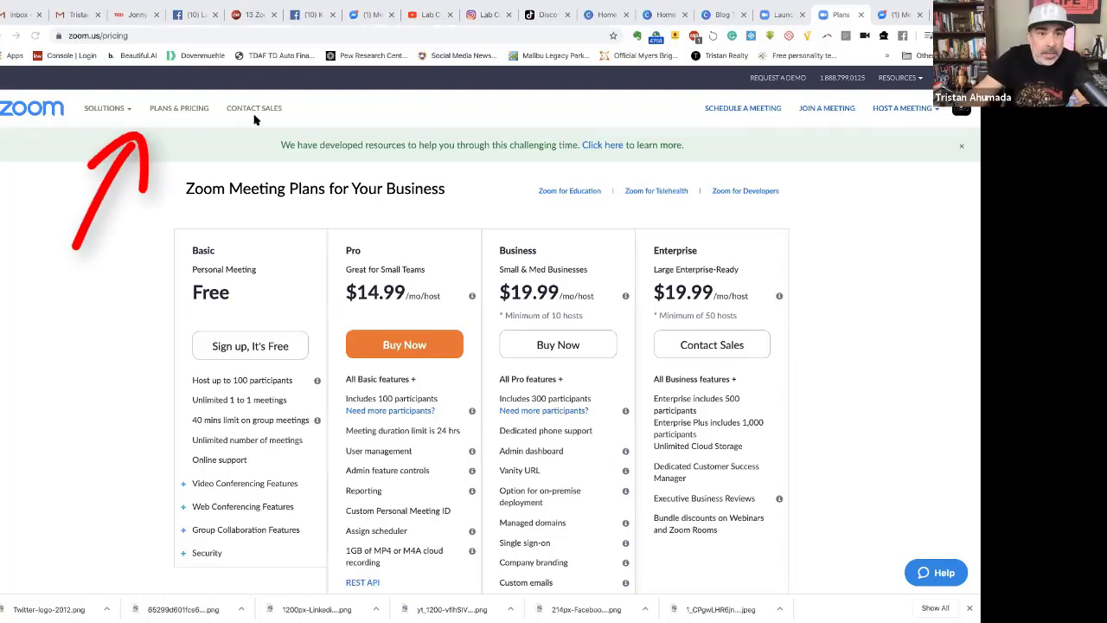
Reload the plans and pricing page and scroll through the available plans.
{"action": "left_click", "coordinate": [173, 110]}
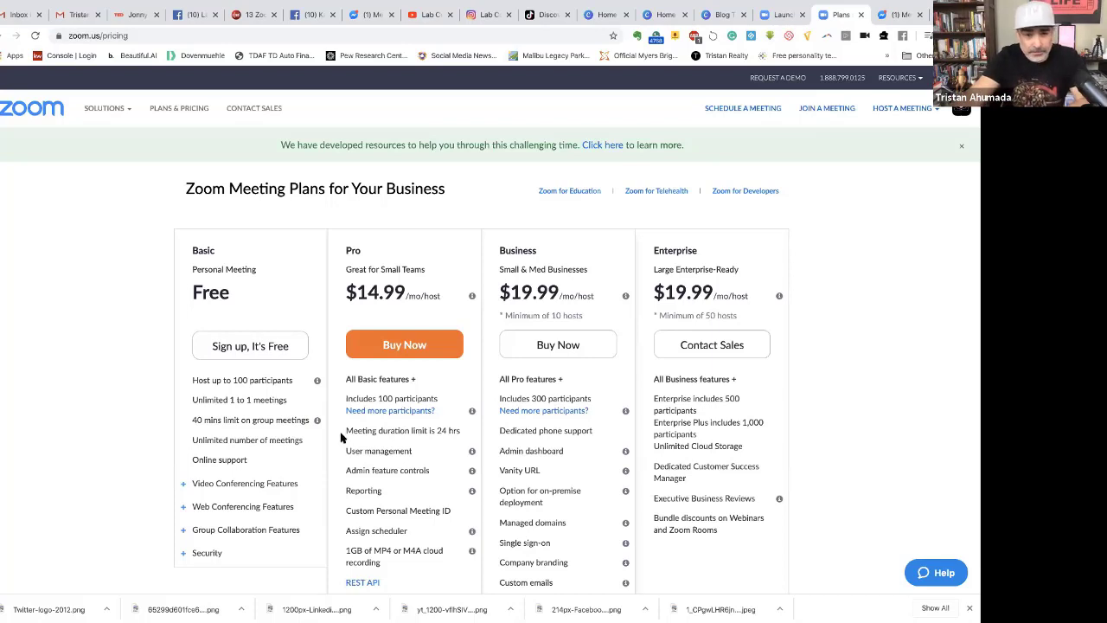
{"action": "scroll", "coordinate": [298, 422], "scroll_direction": "down", "scroll_amount": 1}
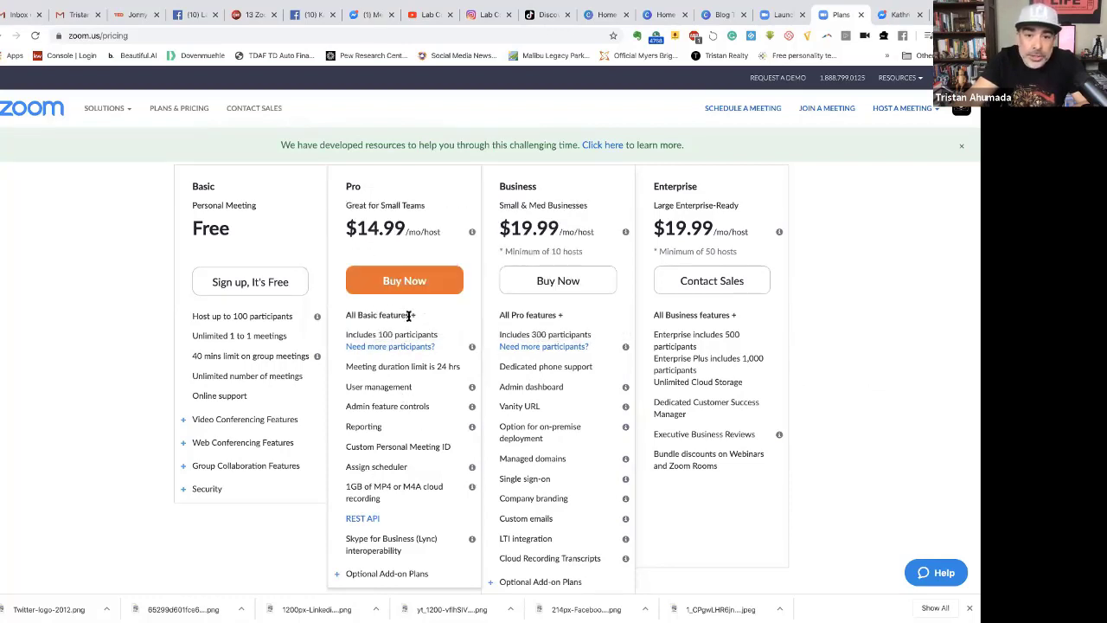
{"action": "scroll", "coordinate": [417, 319], "scroll_direction": "down", "scroll_amount": 1}
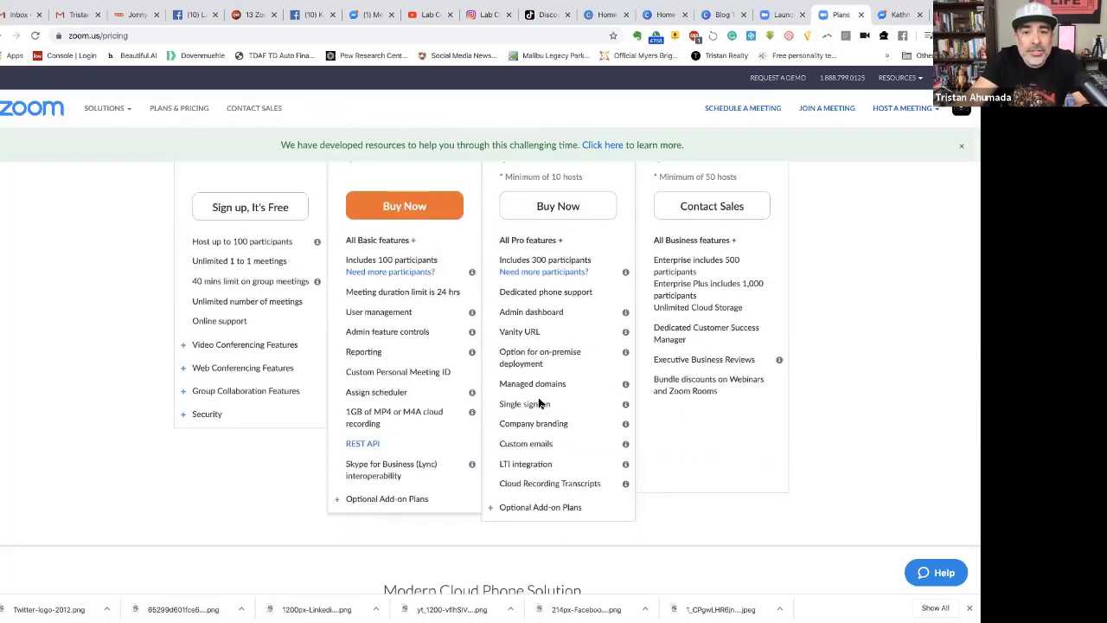
{"action": "scroll", "coordinate": [467, 397], "scroll_direction": "up", "scroll_amount": 2}
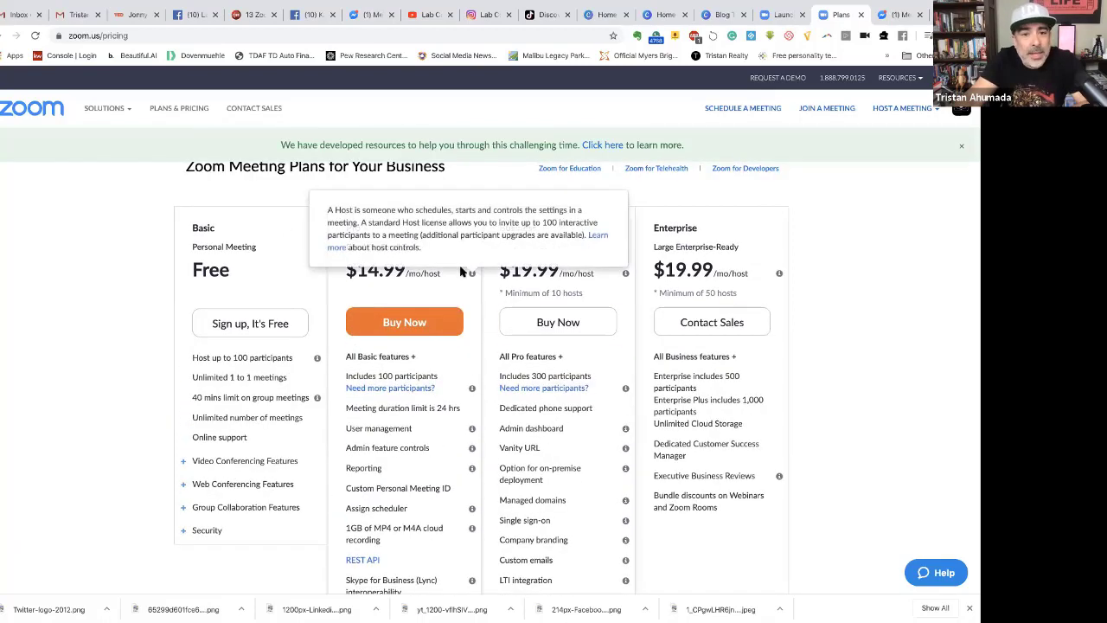
{"action": "scroll", "coordinate": [837, 454], "scroll_direction": "down", "scroll_amount": 6}
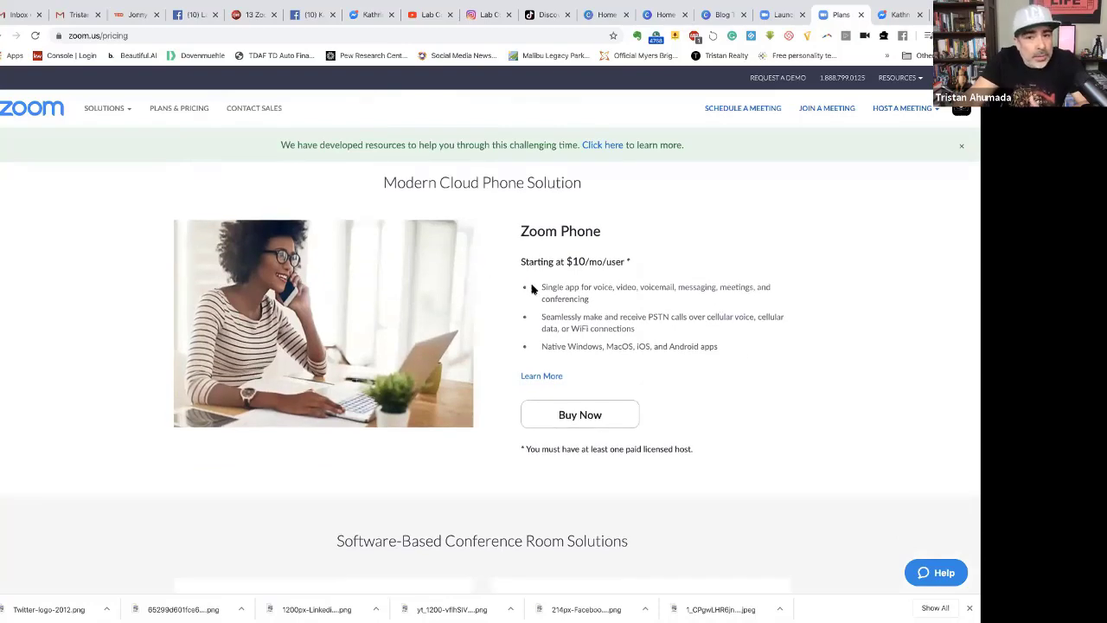
{"action": "scroll", "coordinate": [740, 355], "scroll_direction": "down", "scroll_amount": 7}
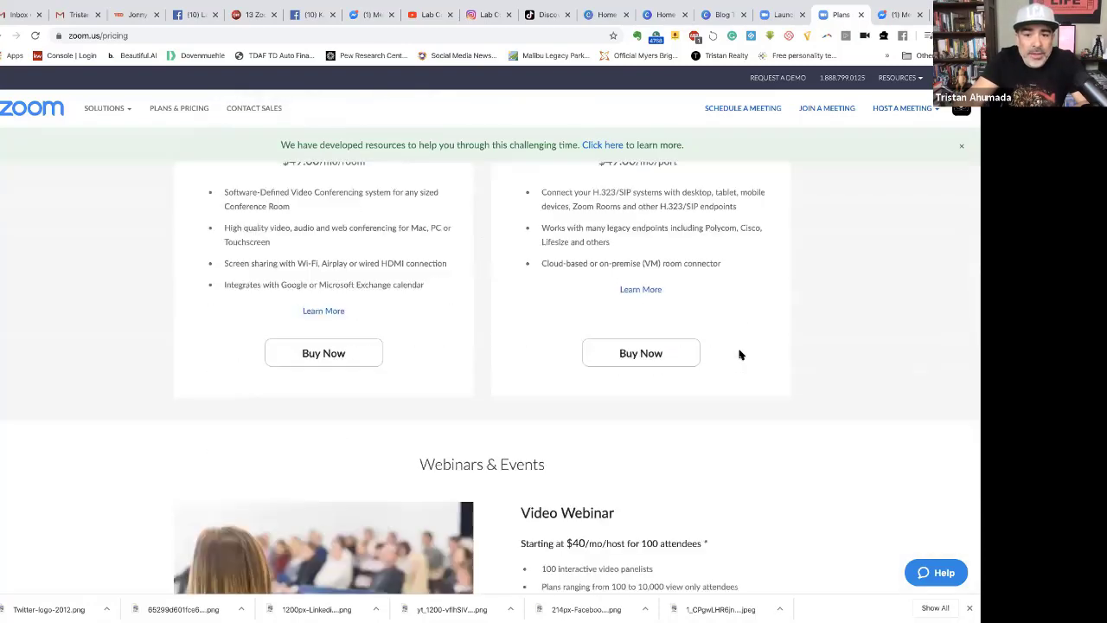
{"action": "scroll", "coordinate": [739, 355], "scroll_direction": "down", "scroll_amount": 2}
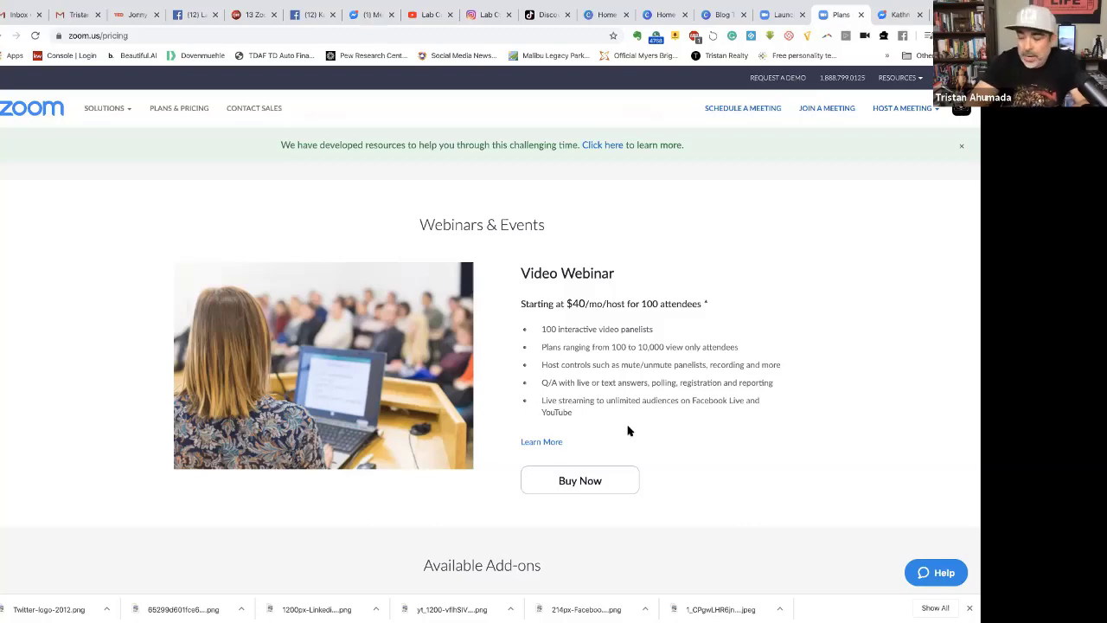
{"action": "scroll", "coordinate": [317, 371], "scroll_direction": "up", "scroll_amount": 15}
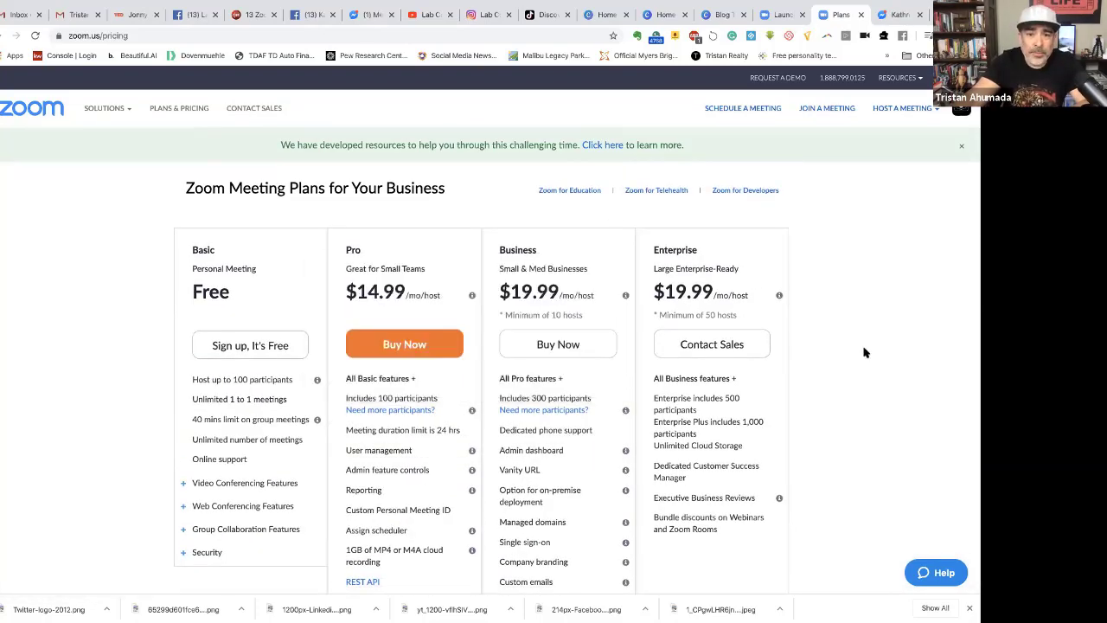
{"action": "scroll", "coordinate": [876, 381], "scroll_direction": "down", "scroll_amount": 1}
{"action": "scroll", "coordinate": [840, 372], "scroll_direction": "down", "scroll_amount": 4}
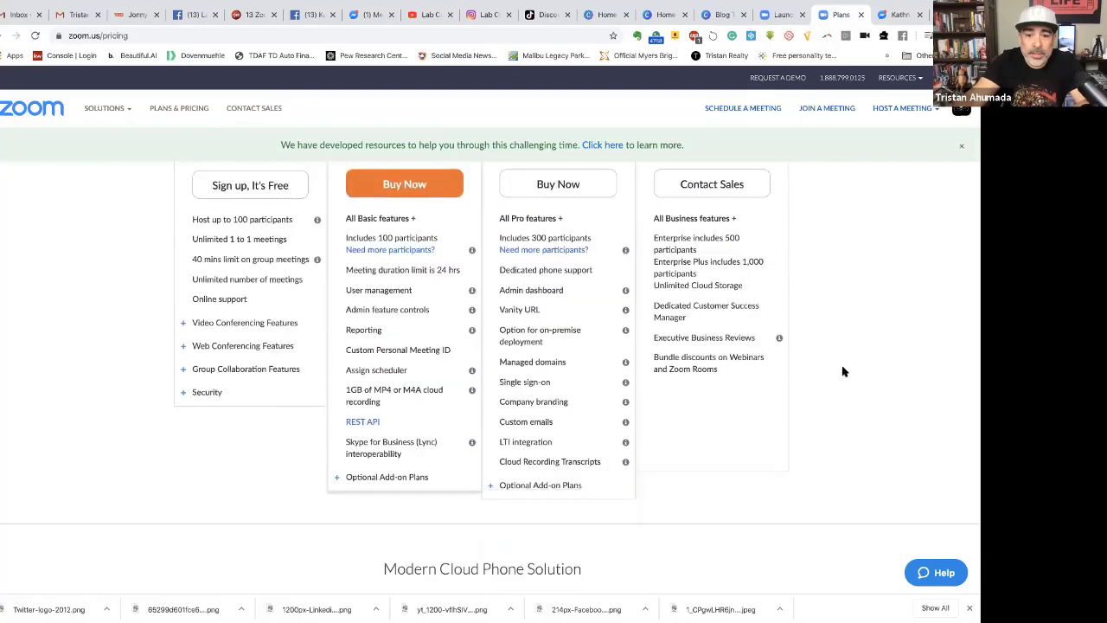
{"action": "scroll", "coordinate": [843, 371], "scroll_direction": "up", "scroll_amount": 5}
{"action": "scroll", "coordinate": [843, 371], "scroll_direction": "down", "scroll_amount": 1}
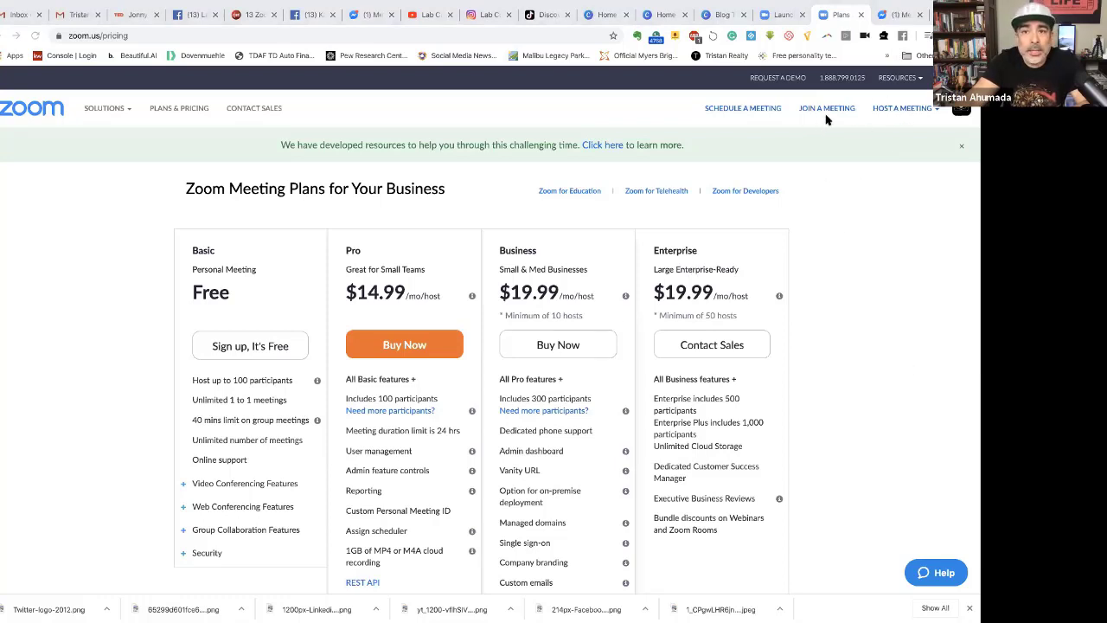
Peek at the meeting launch page, then return home and open the account profile.
{"action": "left_click", "coordinate": [780, 15]}
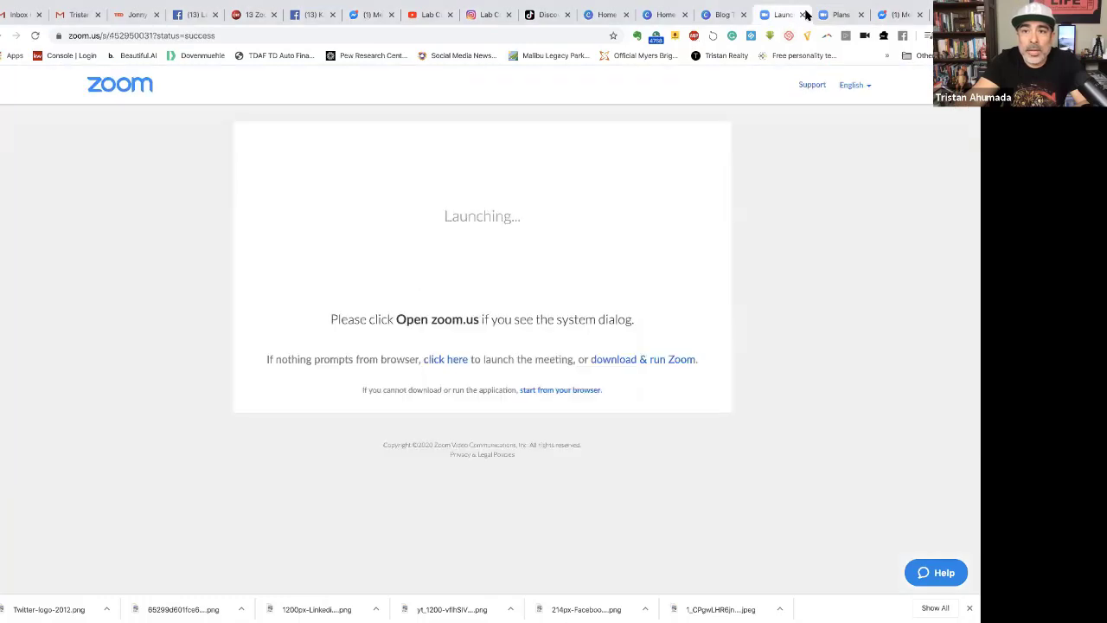
{"action": "left_click", "coordinate": [834, 15]}
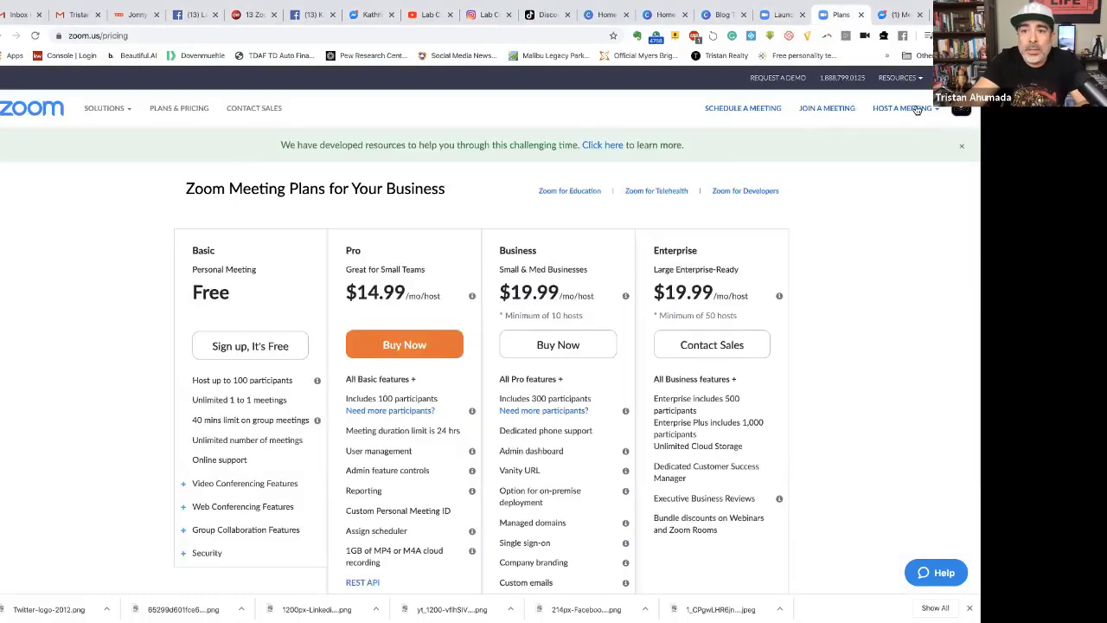
{"action": "left_click", "coordinate": [23, 118]}
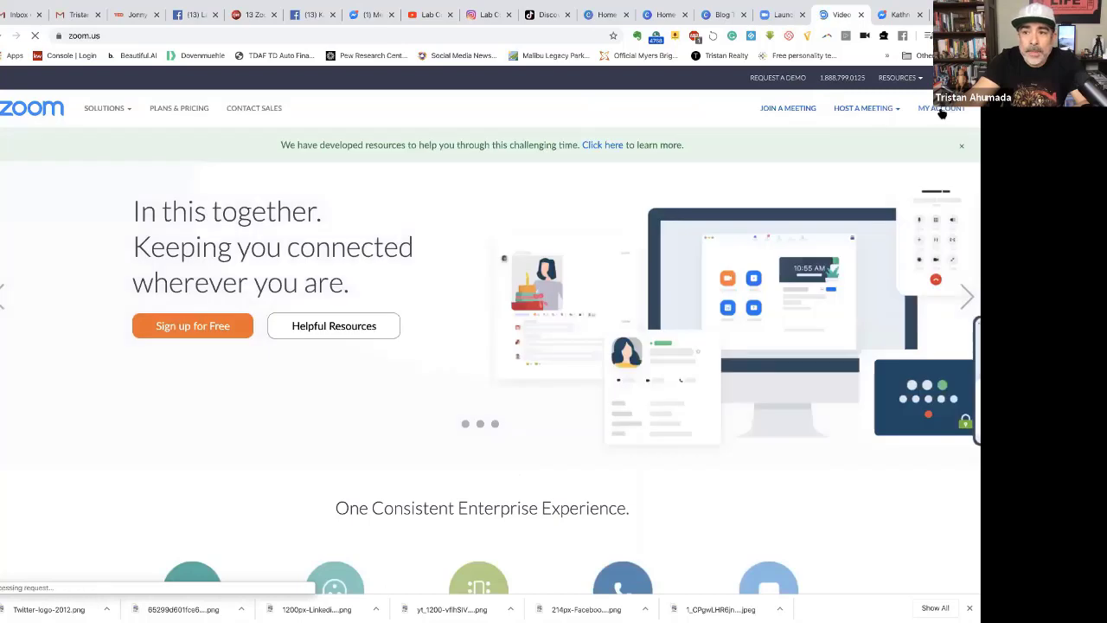
{"action": "left_click", "coordinate": [940, 109]}
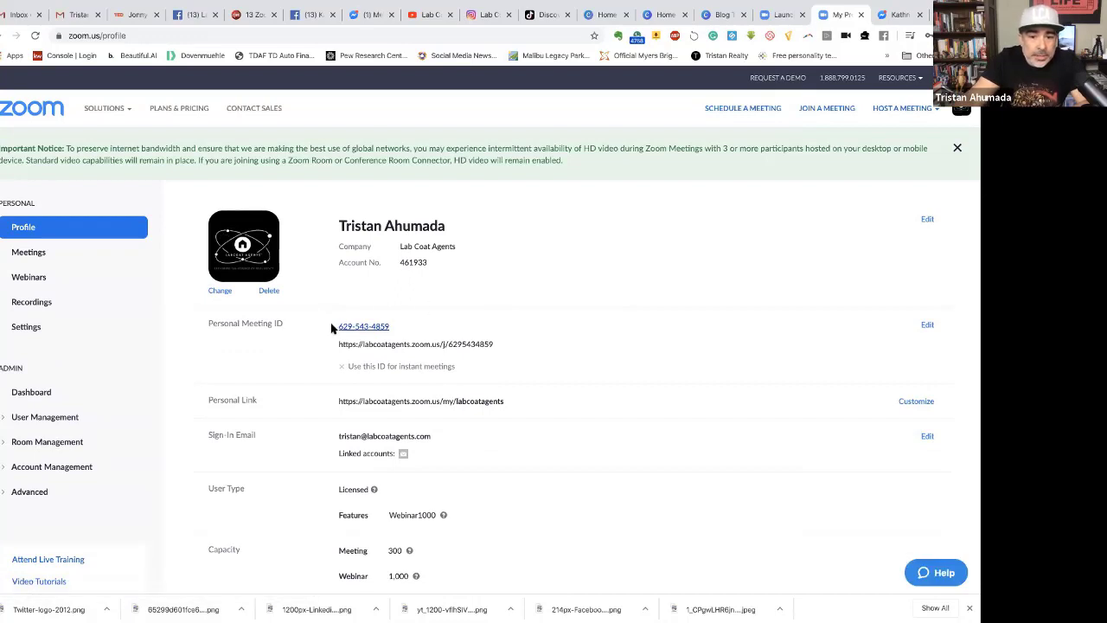
Open Webinars from the left navigation to list the seven upcoming webinars.
{"action": "scroll", "coordinate": [398, 402], "scroll_direction": "down", "scroll_amount": 3}
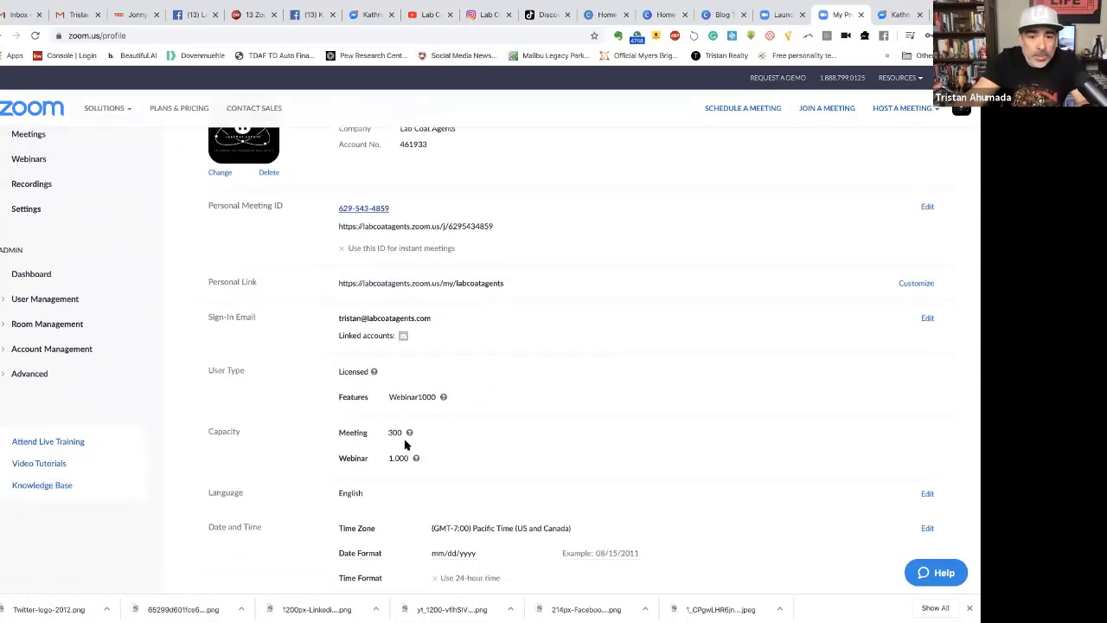
{"action": "scroll", "coordinate": [380, 446], "scroll_direction": "down", "scroll_amount": 2}
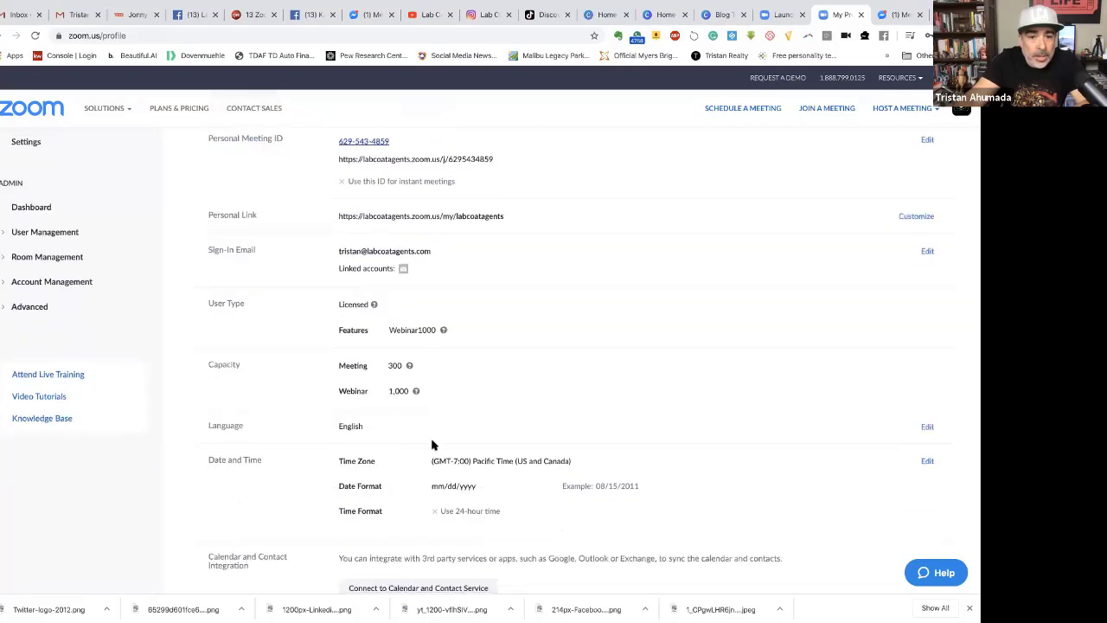
{"action": "scroll", "coordinate": [337, 415], "scroll_direction": "down", "scroll_amount": 1}
{"action": "scroll", "coordinate": [69, 318], "scroll_direction": "up", "scroll_amount": 6}
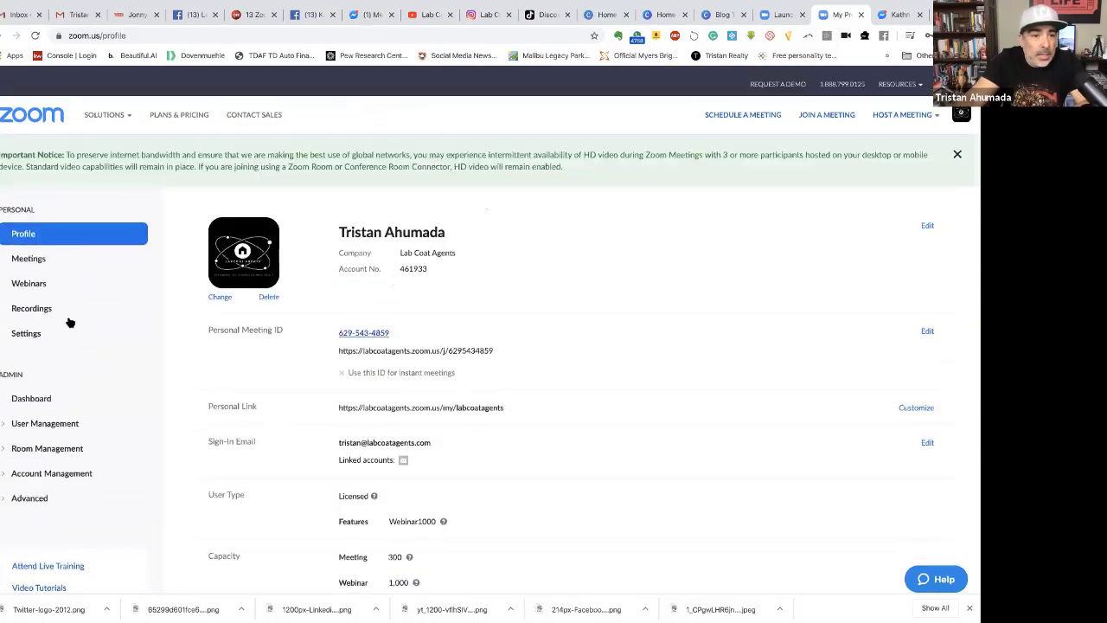
{"action": "left_click", "coordinate": [26, 277]}
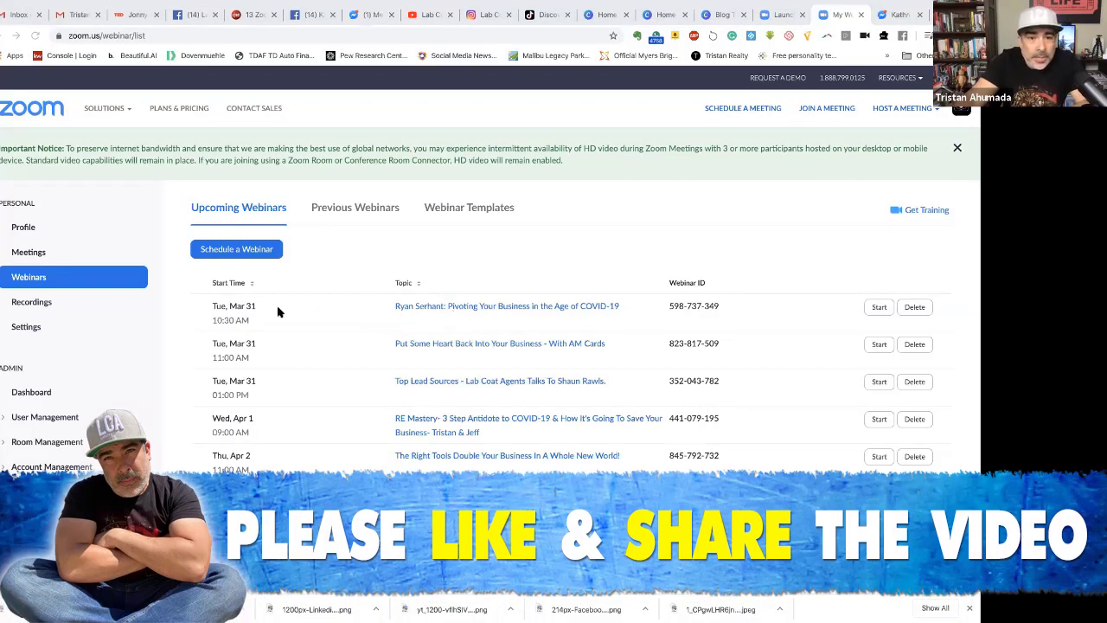
Open the March 31 COVID-19 pivoting webinar and scroll down to its Invitations section.
{"action": "left_click", "coordinate": [437, 307]}
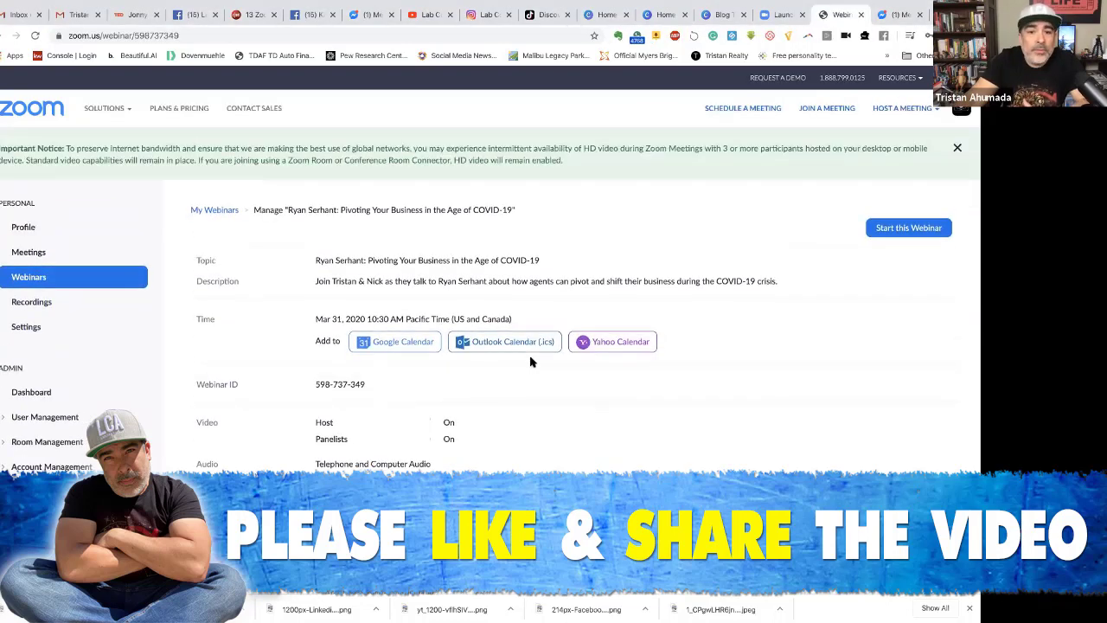
{"action": "scroll", "coordinate": [531, 361], "scroll_direction": "down", "scroll_amount": 4}
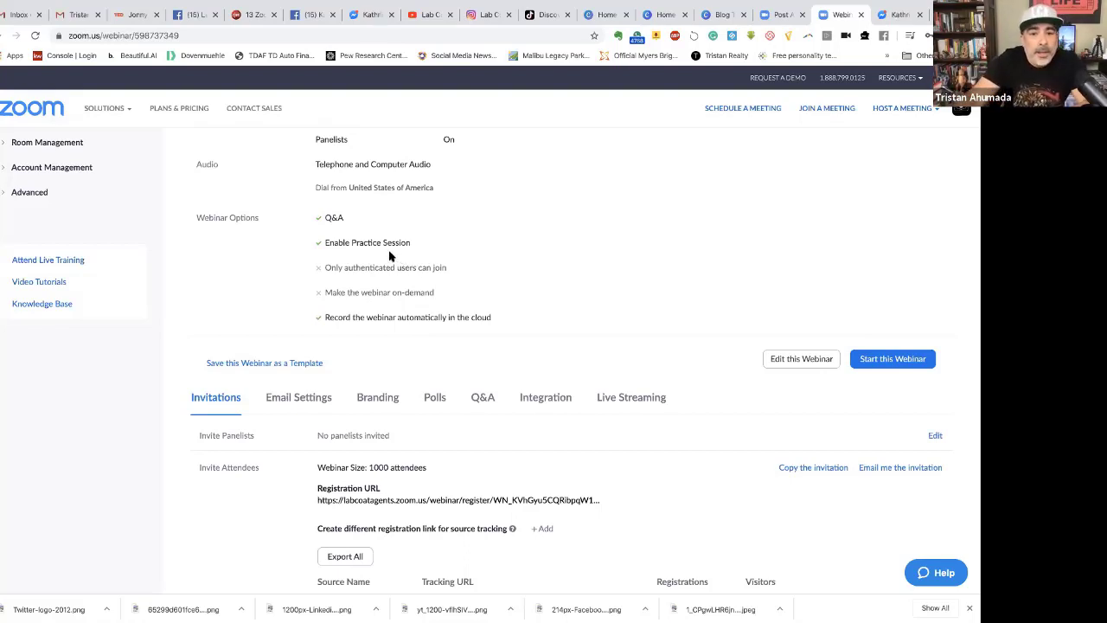
{"action": "scroll", "coordinate": [430, 281], "scroll_direction": "down", "scroll_amount": 1}
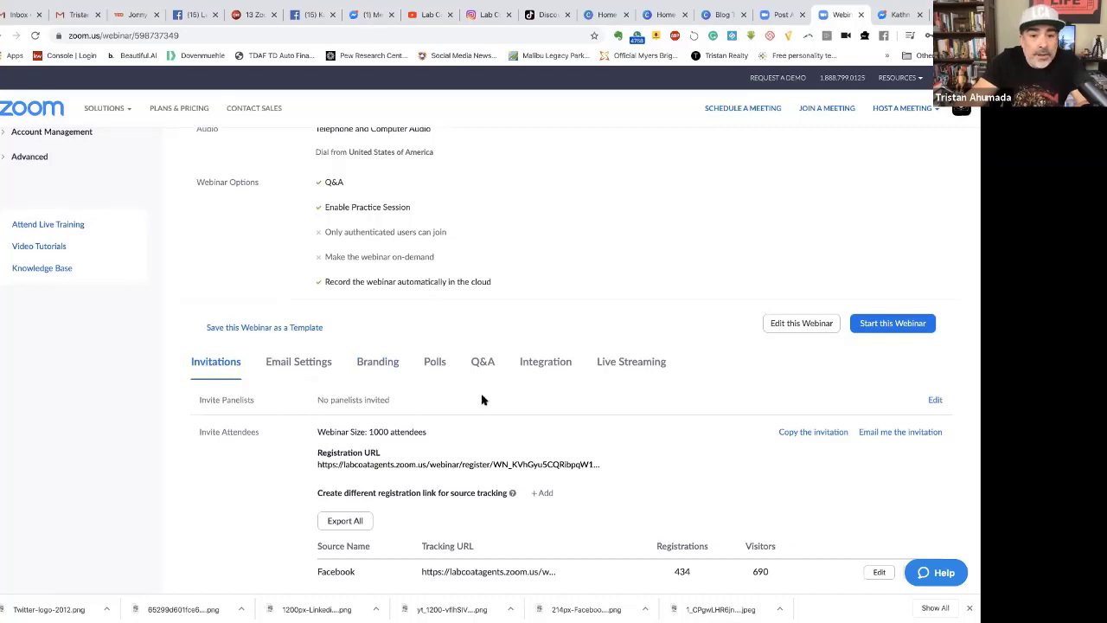
Enter the colleague's name under Invite Panelists and choose the suggested contact.
{"action": "left_click", "coordinate": [934, 402]}
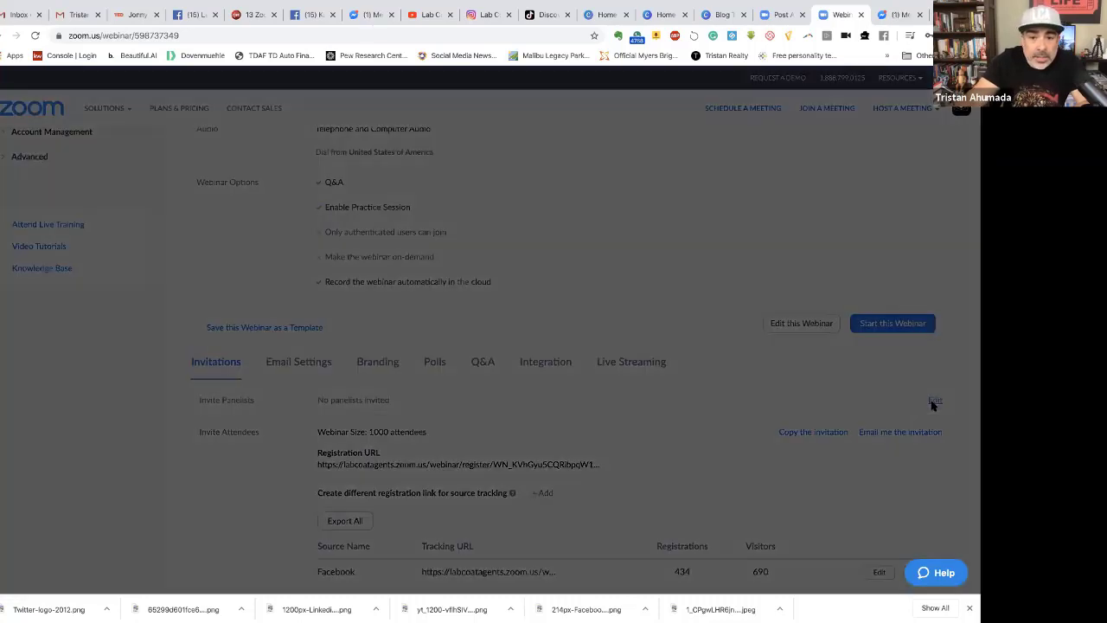
{"action": "left_click", "coordinate": [310, 237]}
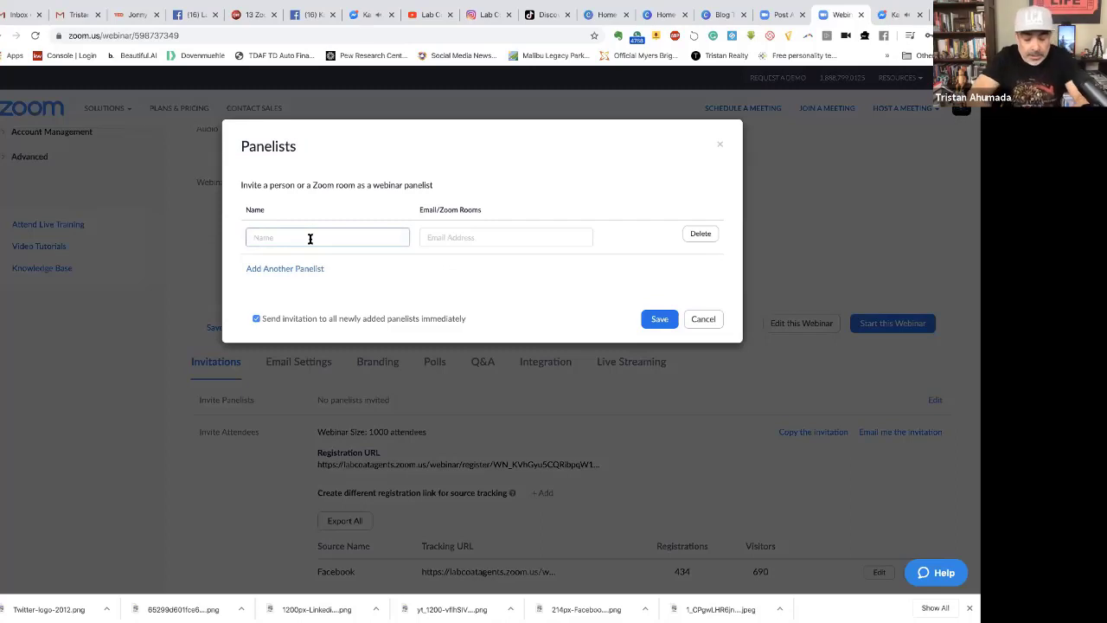
{"action": "type", "text": "Nick"}
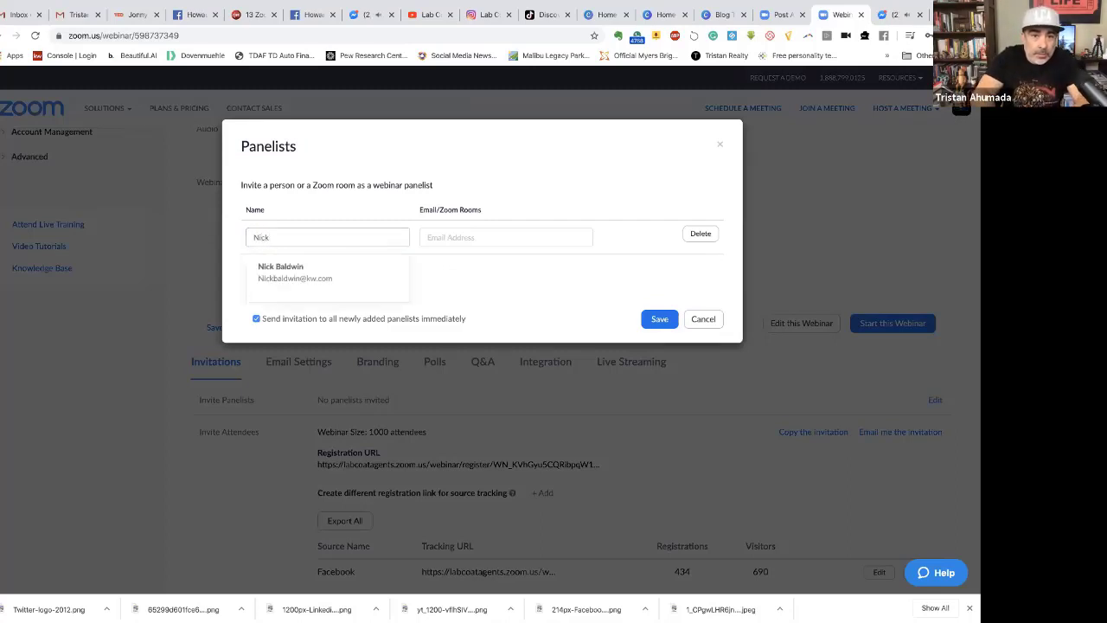
{"action": "left_click", "coordinate": [303, 271]}
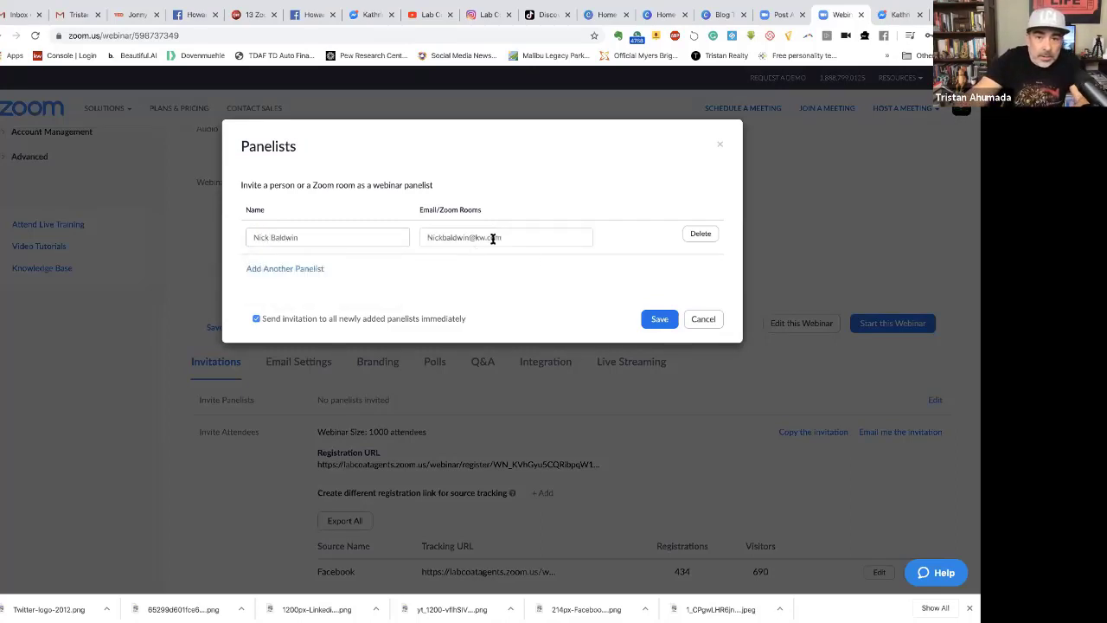
Save the new panelist and show the webinar's Email Settings tab.
{"action": "left_click", "coordinate": [658, 319]}
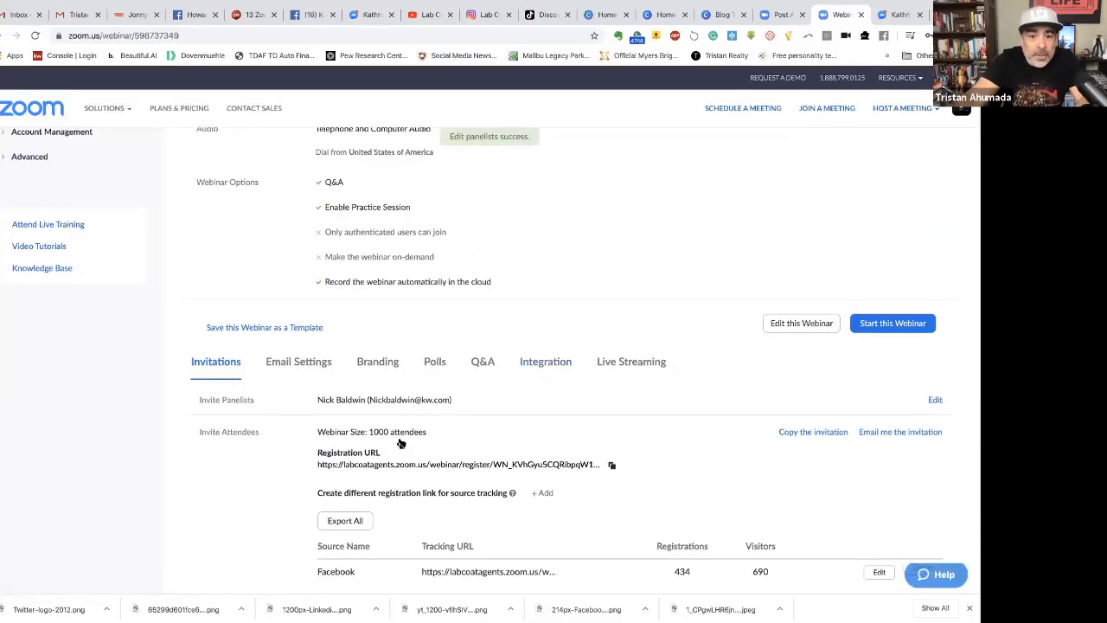
{"action": "scroll", "coordinate": [415, 466], "scroll_direction": "down", "scroll_amount": 1}
{"action": "left_click", "coordinate": [297, 343]}
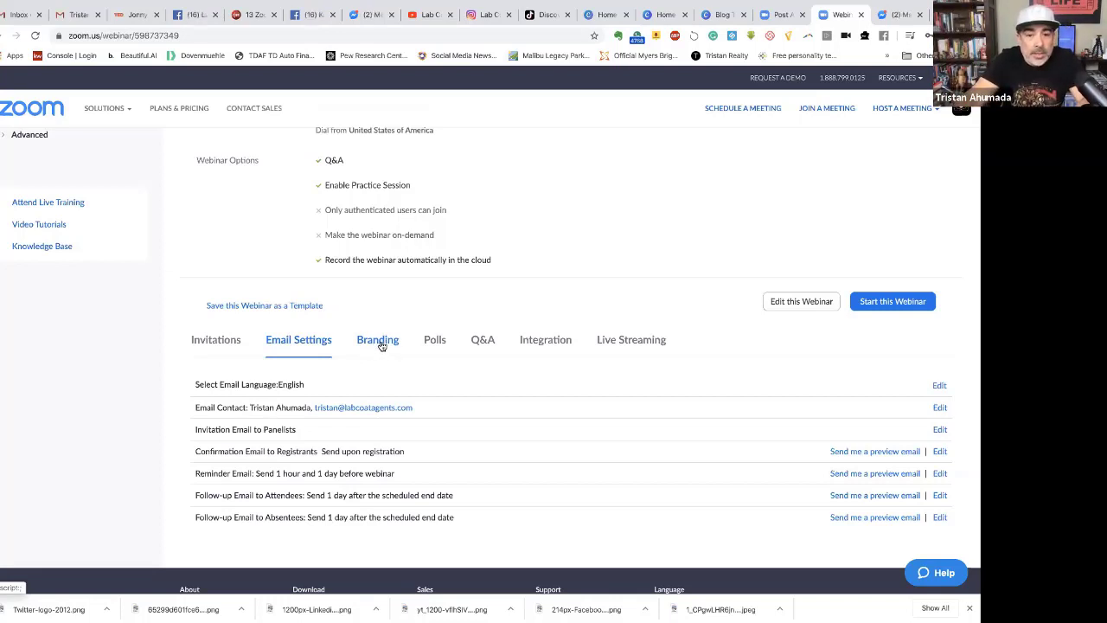
Review the Branding tab's Banner, Logo, Speakers and Theme options.
{"action": "left_click", "coordinate": [378, 343]}
{"action": "scroll", "coordinate": [435, 392], "scroll_direction": "down", "scroll_amount": 3}
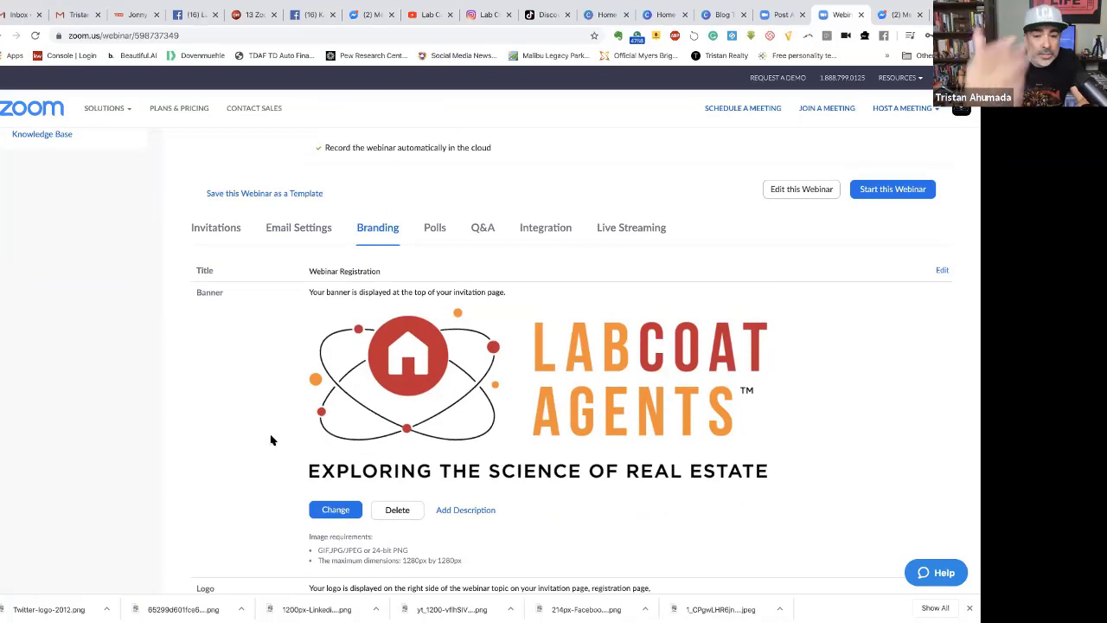
{"action": "scroll", "coordinate": [271, 440], "scroll_direction": "down", "scroll_amount": 2}
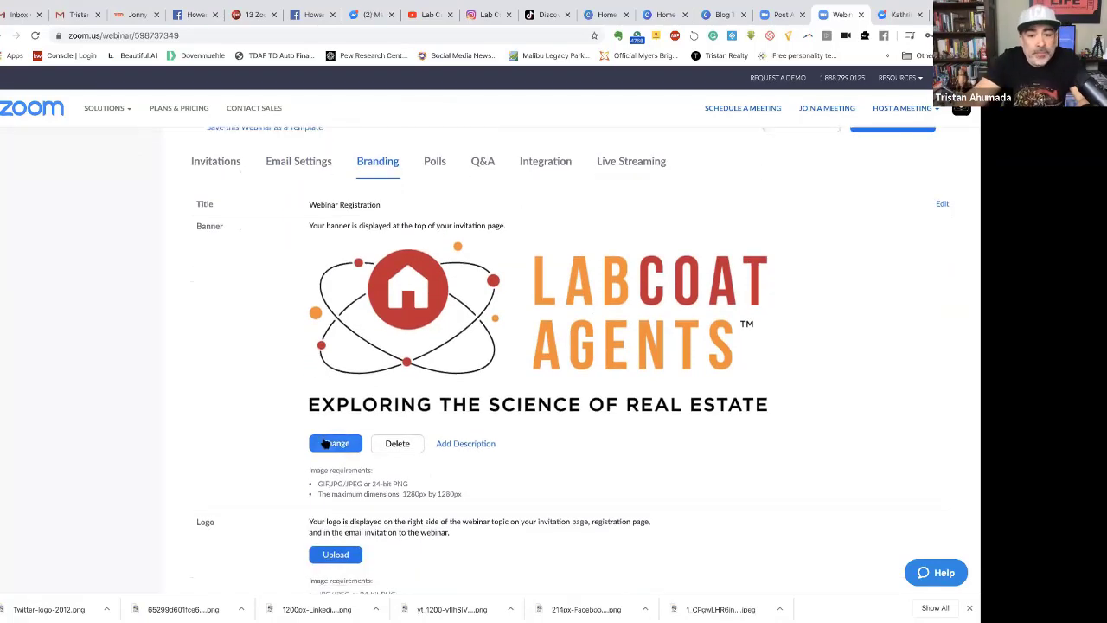
{"action": "scroll", "coordinate": [271, 440], "scroll_direction": "down", "scroll_amount": 2}
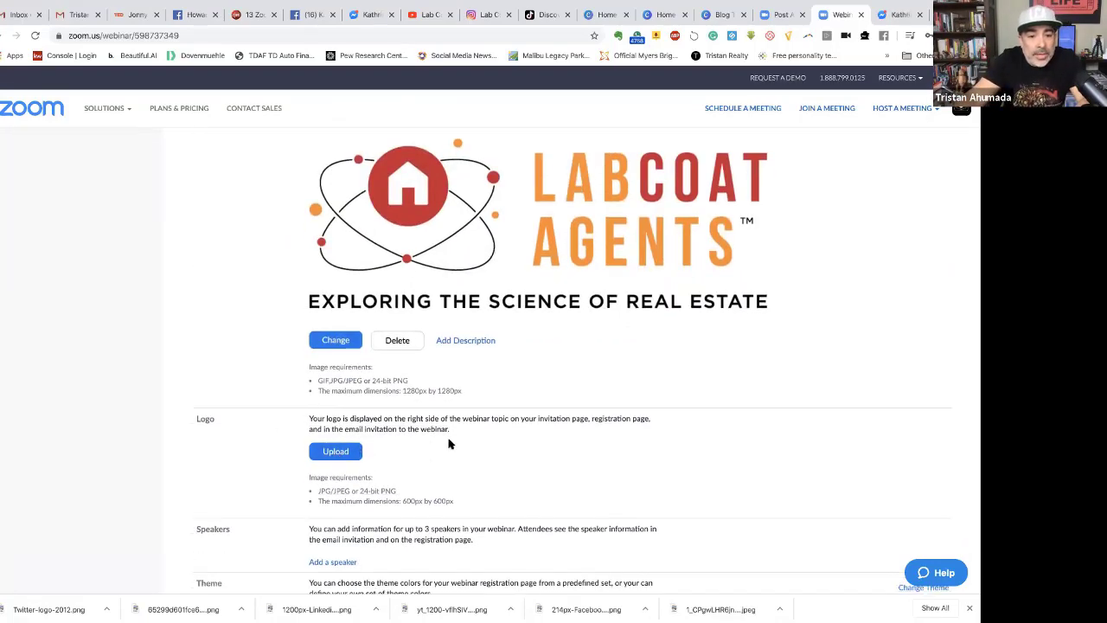
{"action": "scroll", "coordinate": [457, 427], "scroll_direction": "down", "scroll_amount": 1}
{"action": "scroll", "coordinate": [447, 428], "scroll_direction": "down", "scroll_amount": 1}
{"action": "scroll", "coordinate": [447, 427], "scroll_direction": "up", "scroll_amount": 4}
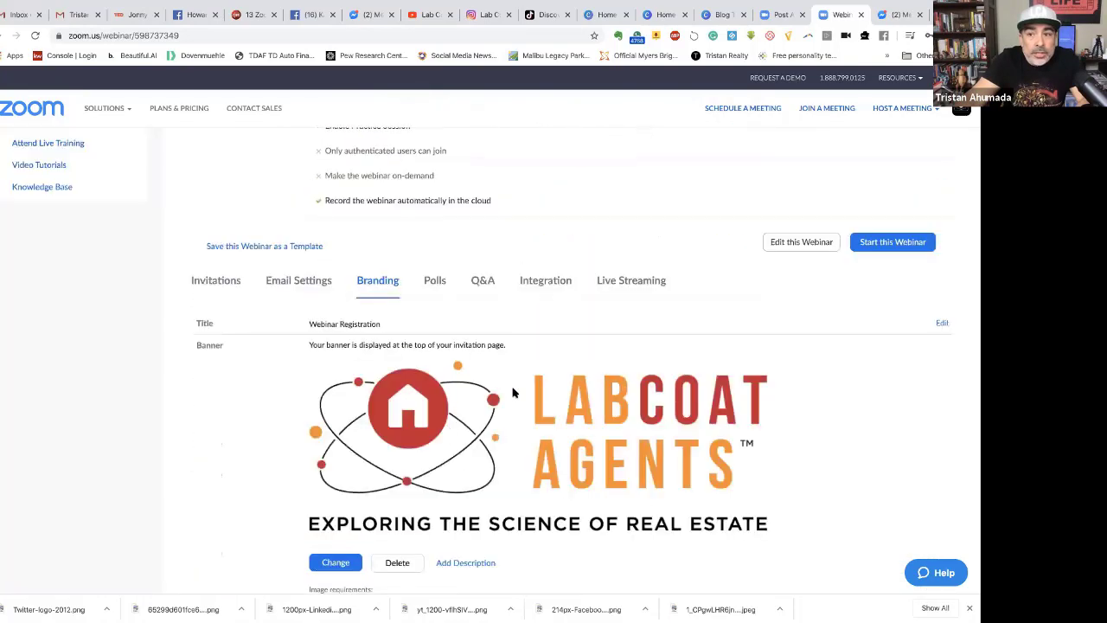
{"action": "scroll", "coordinate": [414, 392], "scroll_direction": "up", "scroll_amount": 2}
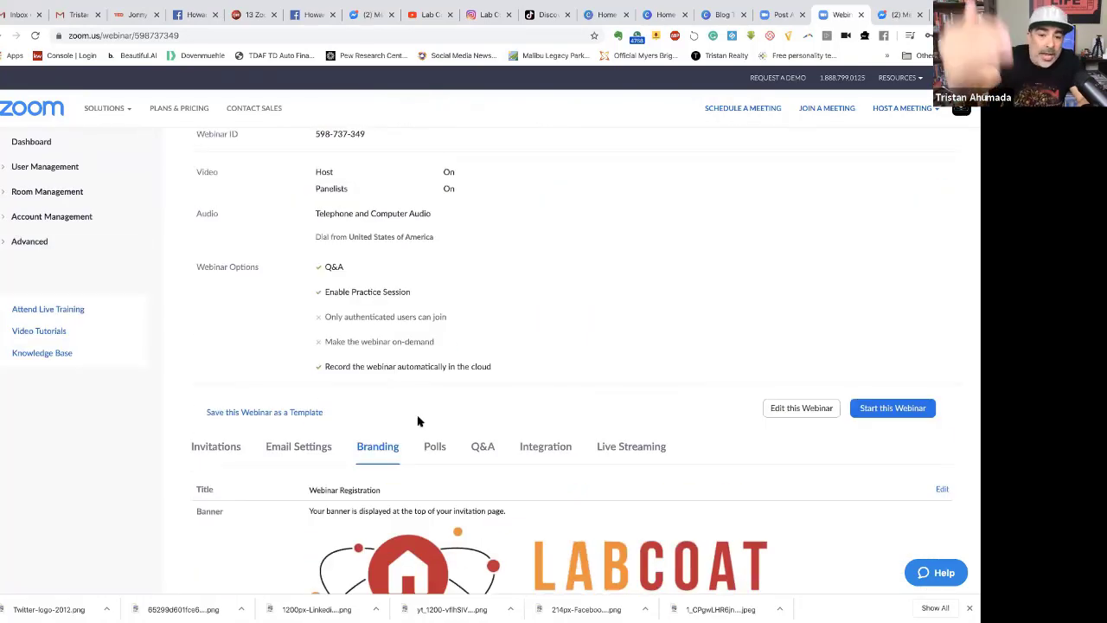
Check the Polls, Q&A, Integration and Live Streaming tabs, then go to Meetings.
{"action": "left_click", "coordinate": [434, 446]}
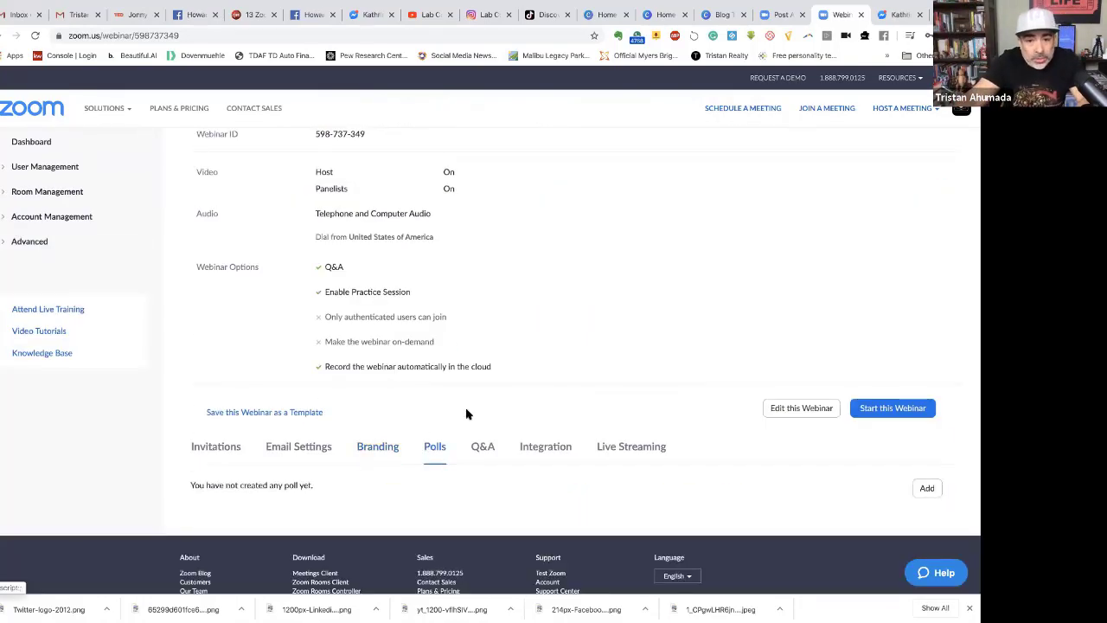
{"action": "scroll", "coordinate": [480, 415], "scroll_direction": "down", "scroll_amount": 1}
{"action": "left_click", "coordinate": [480, 396]}
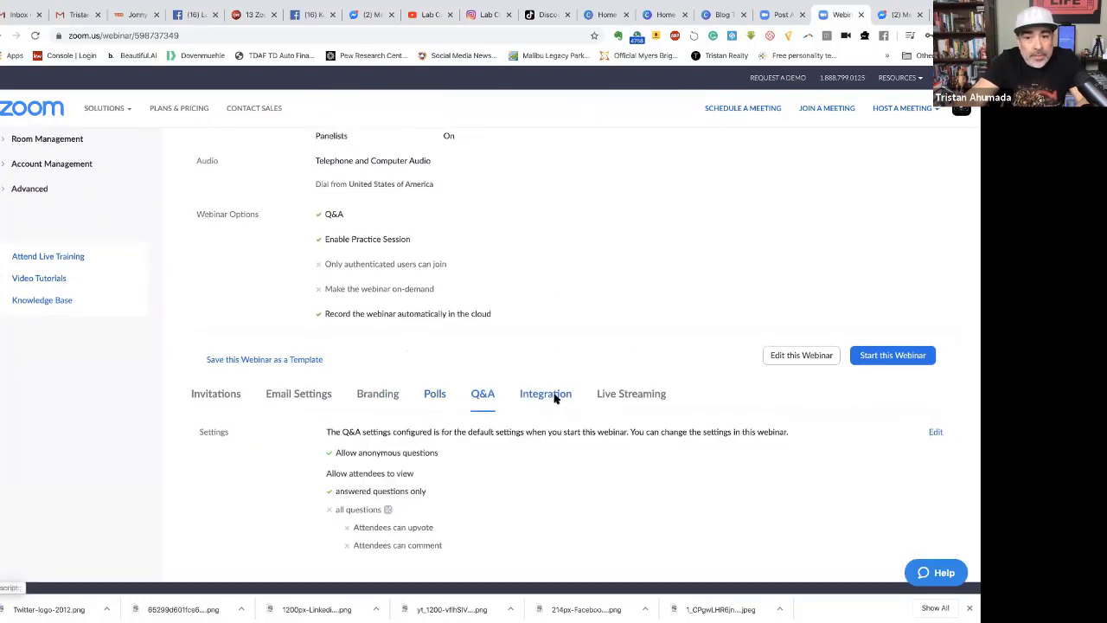
{"action": "left_click", "coordinate": [556, 398]}
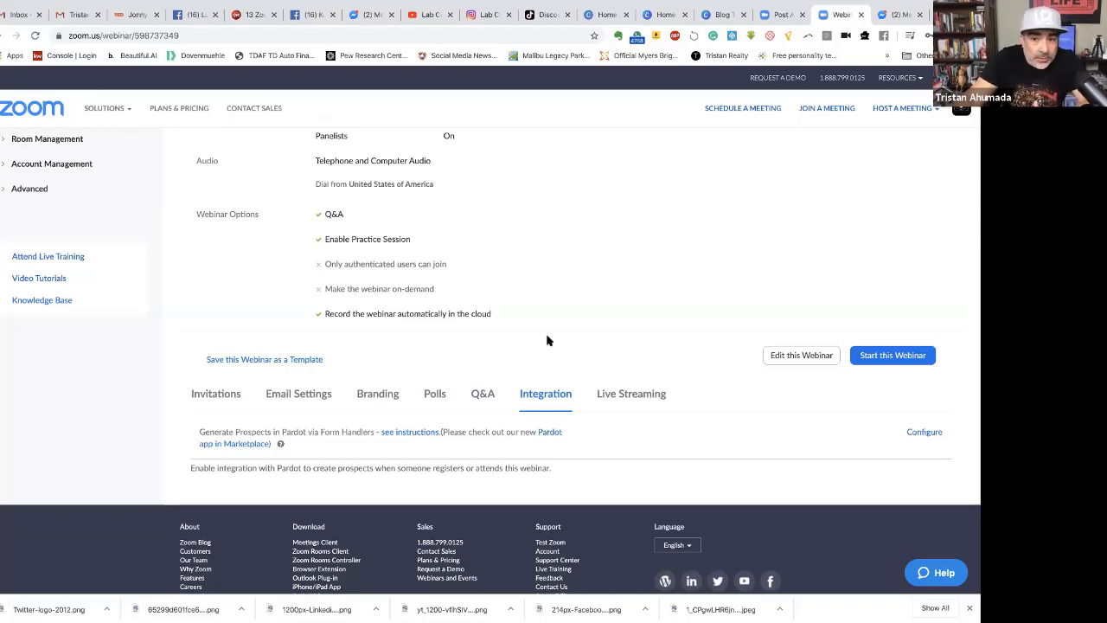
{"action": "left_click", "coordinate": [617, 395]}
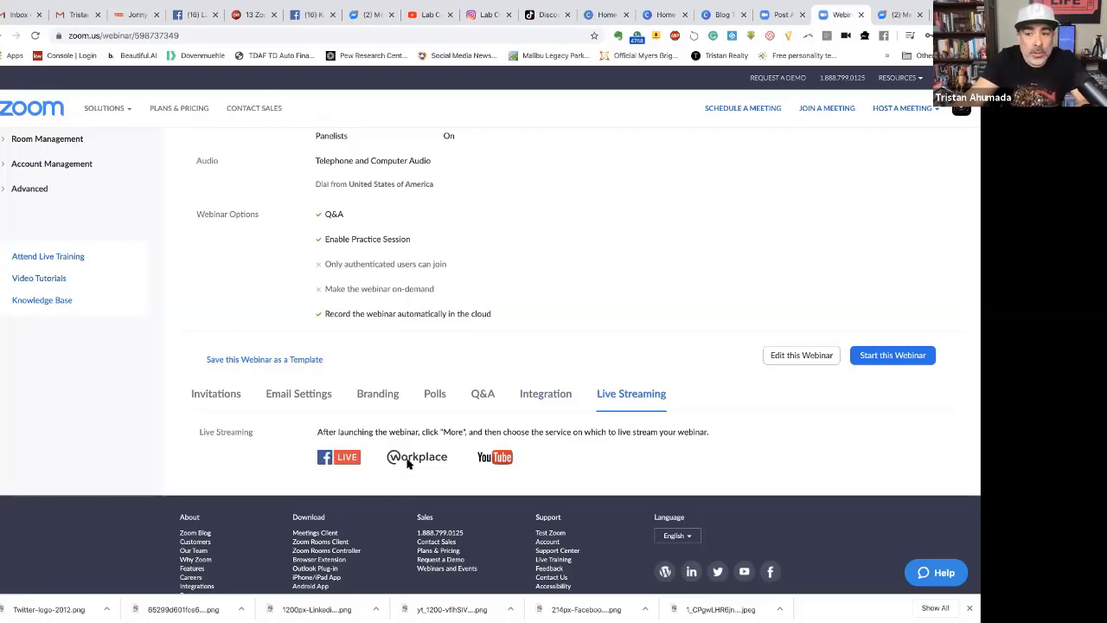
{"action": "scroll", "coordinate": [439, 398], "scroll_direction": "up", "scroll_amount": 4}
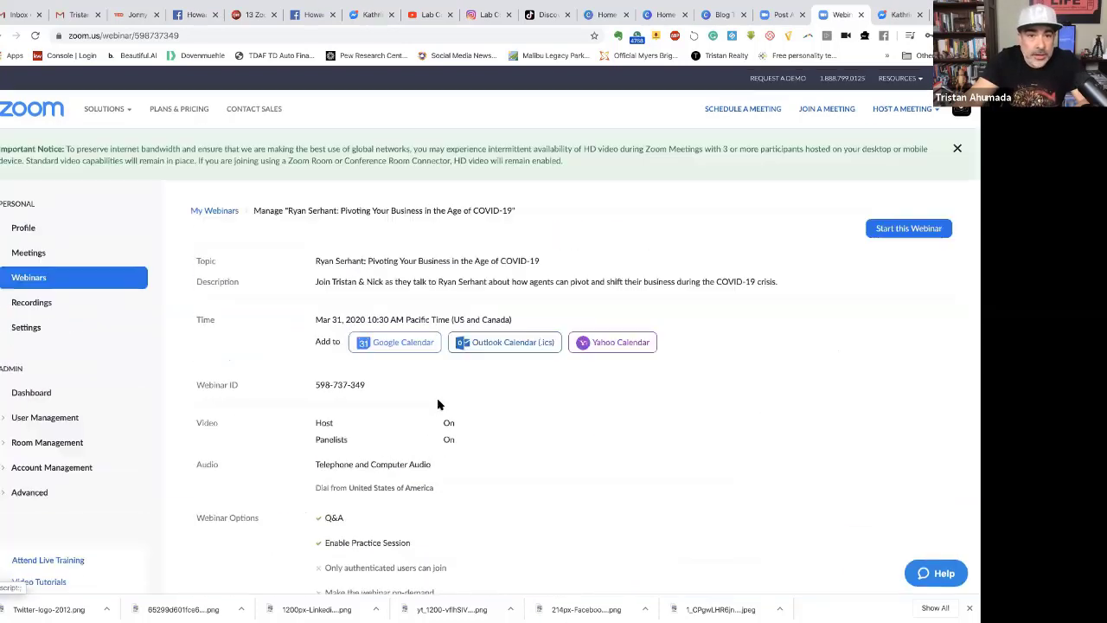
{"action": "left_click", "coordinate": [26, 251]}
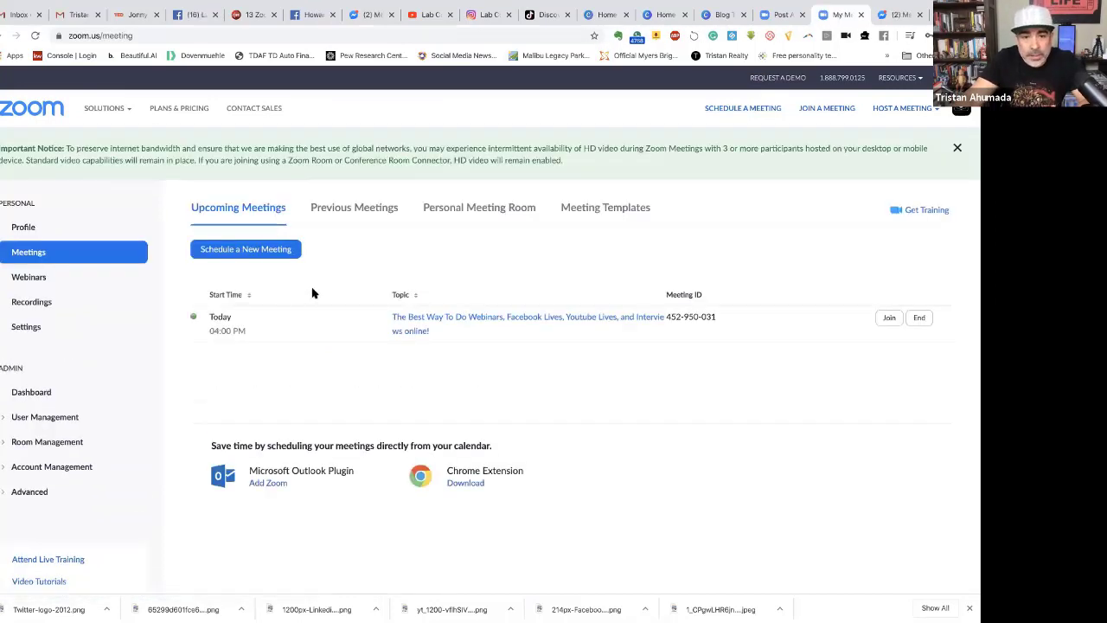
Start scheduling a new meeting with the description 'Testing'.
{"action": "left_click", "coordinate": [241, 253]}
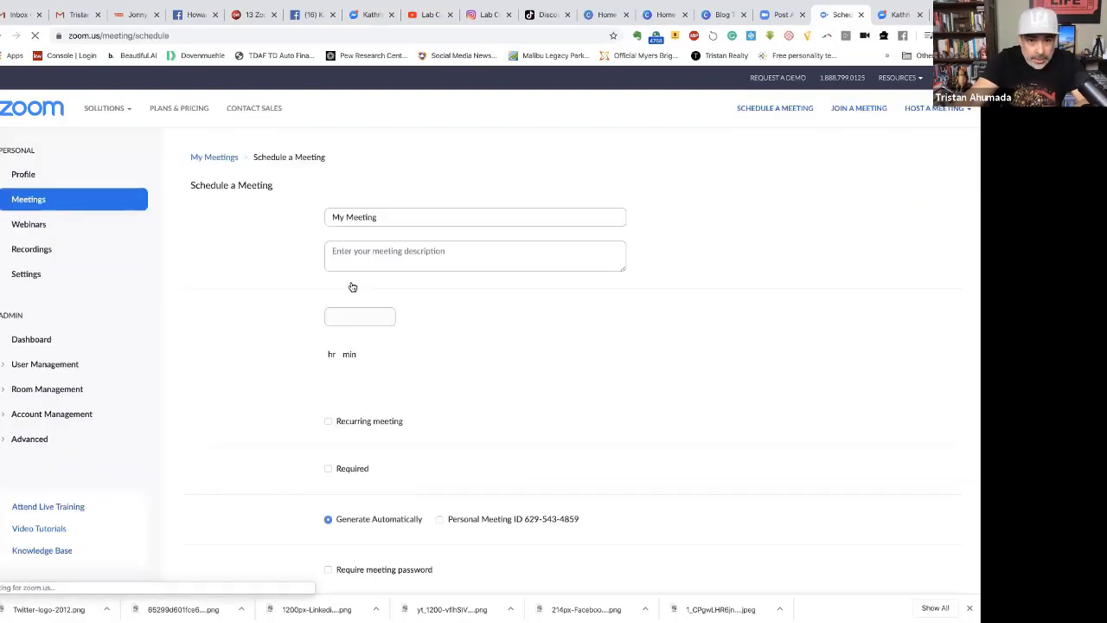
{"action": "left_click", "coordinate": [380, 223]}
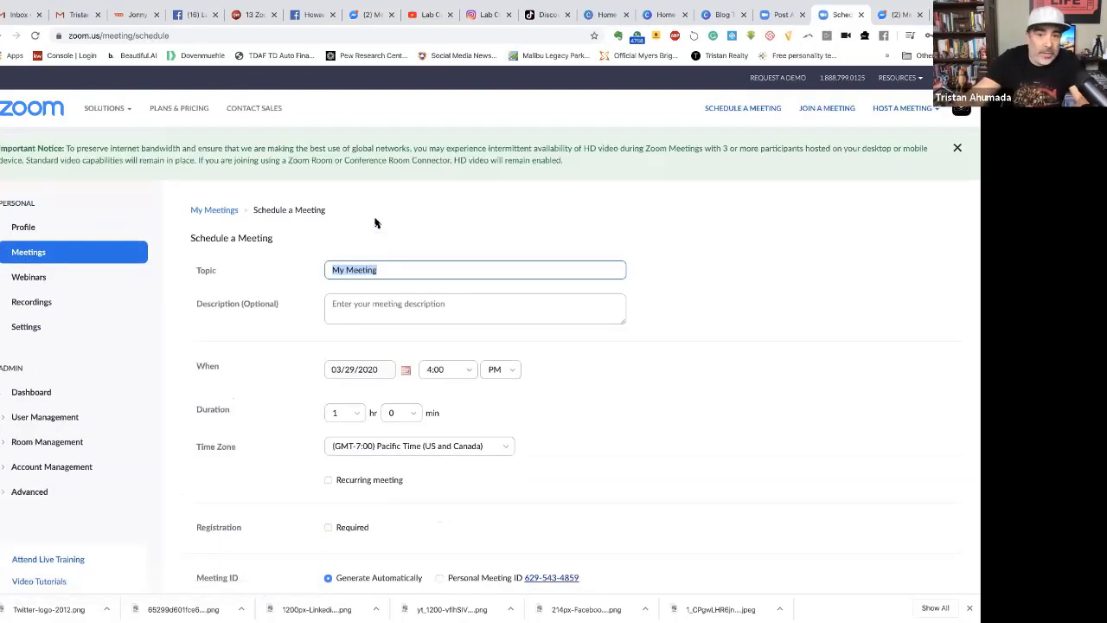
{"action": "left_click", "coordinate": [360, 300]}
{"action": "type", "text": "Testing"}
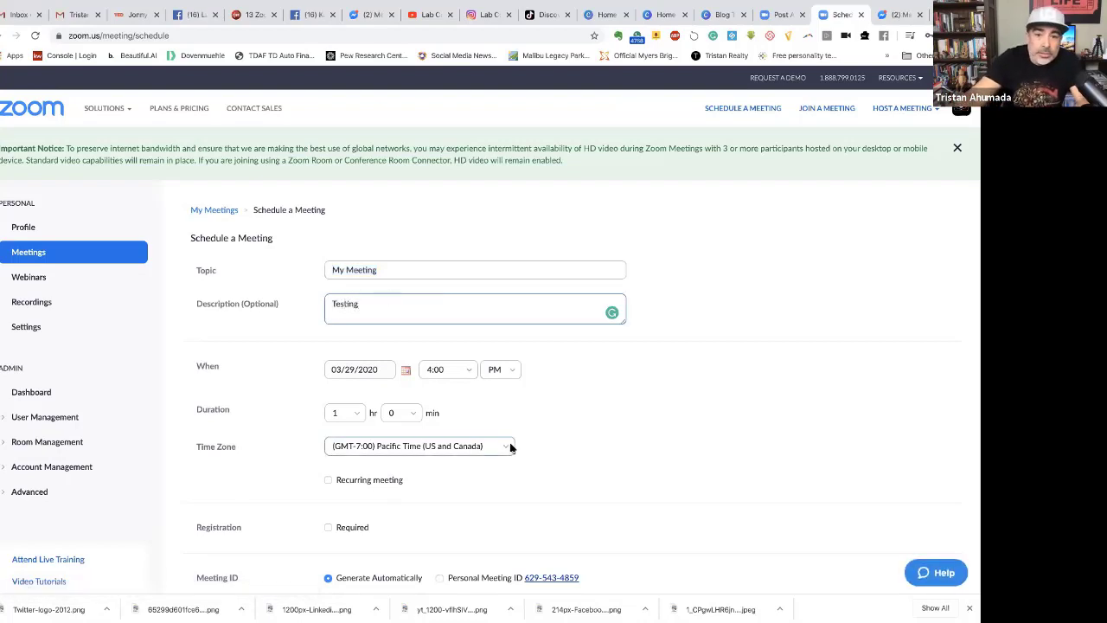
{"action": "scroll", "coordinate": [467, 432], "scroll_direction": "down", "scroll_amount": 2}
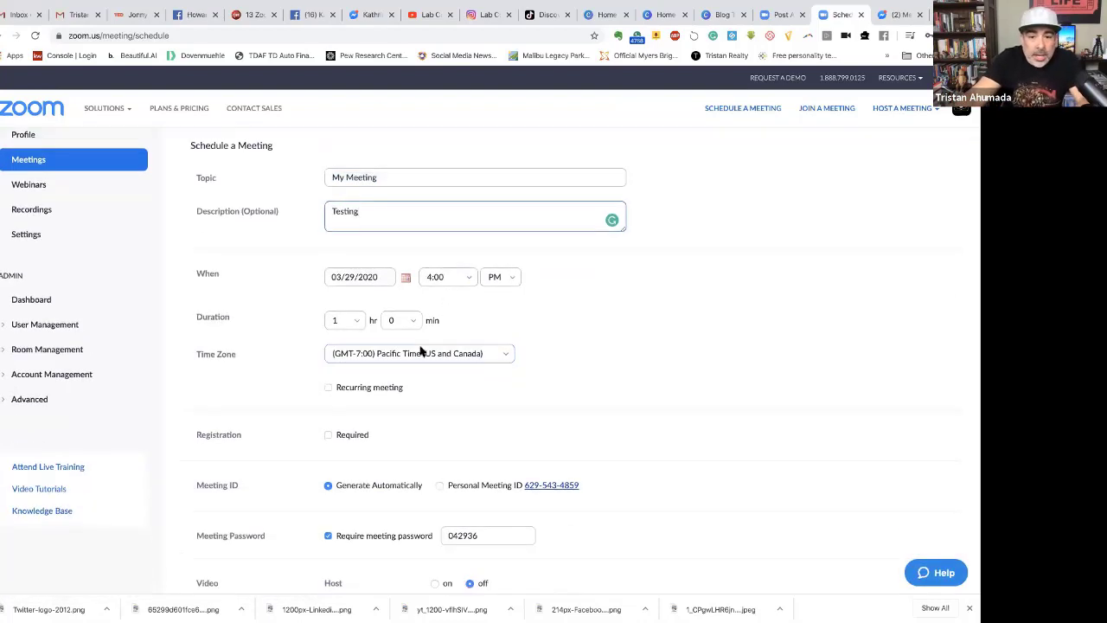
{"action": "scroll", "coordinate": [420, 351], "scroll_direction": "down", "scroll_amount": 1}
{"action": "scroll", "coordinate": [415, 380], "scroll_direction": "down", "scroll_amount": 1}
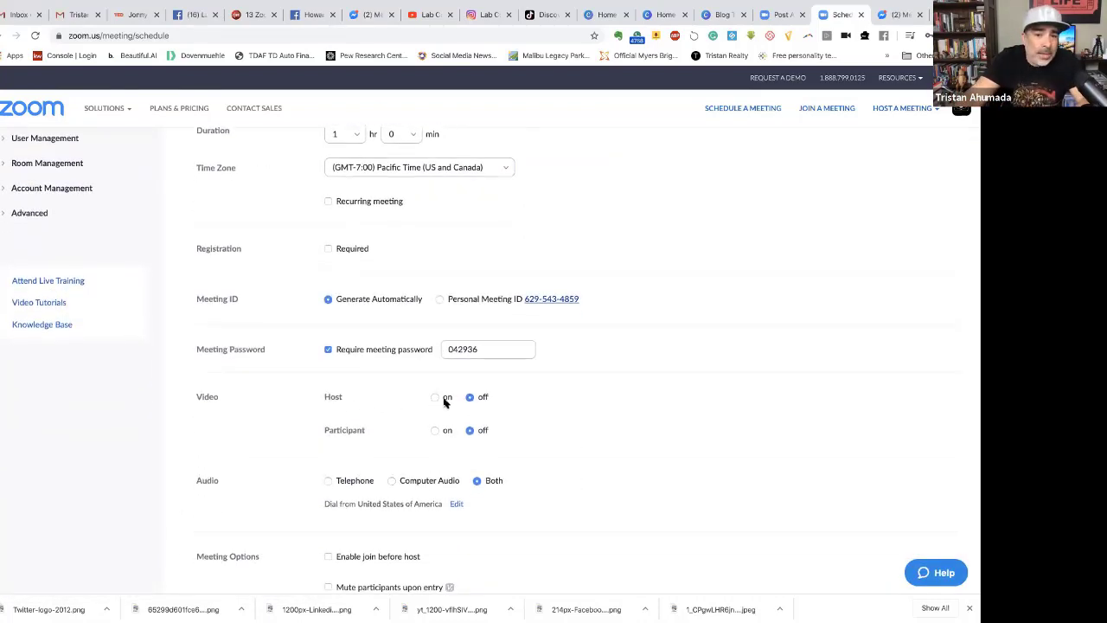
Turn host video on and leave participant video off.
{"action": "left_click", "coordinate": [434, 397]}
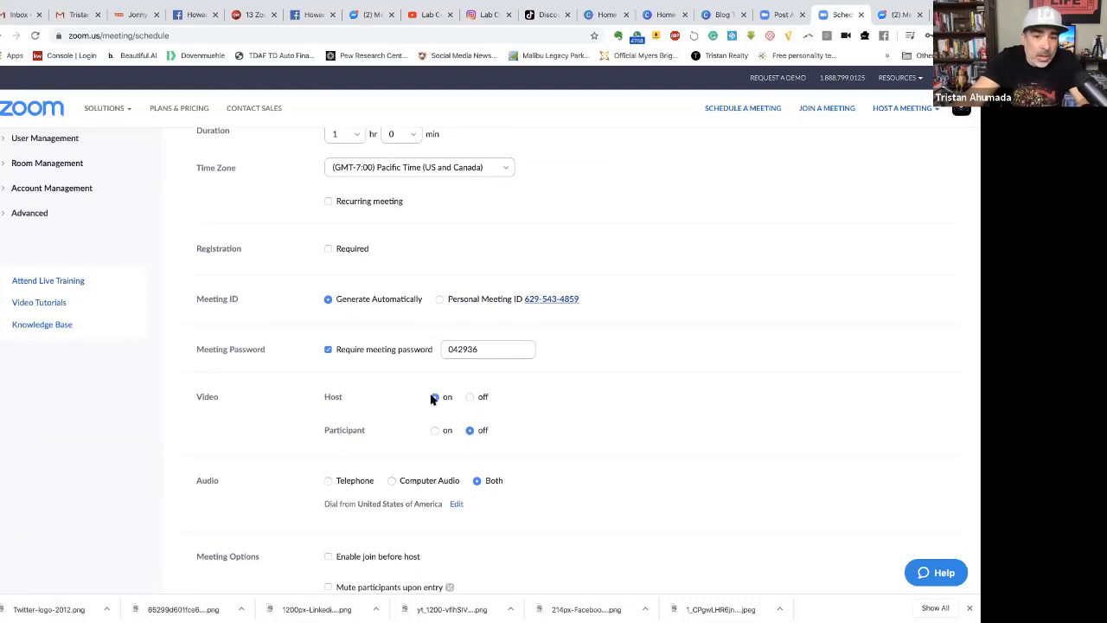
{"action": "scroll", "coordinate": [434, 421], "scroll_direction": "down", "scroll_amount": 2}
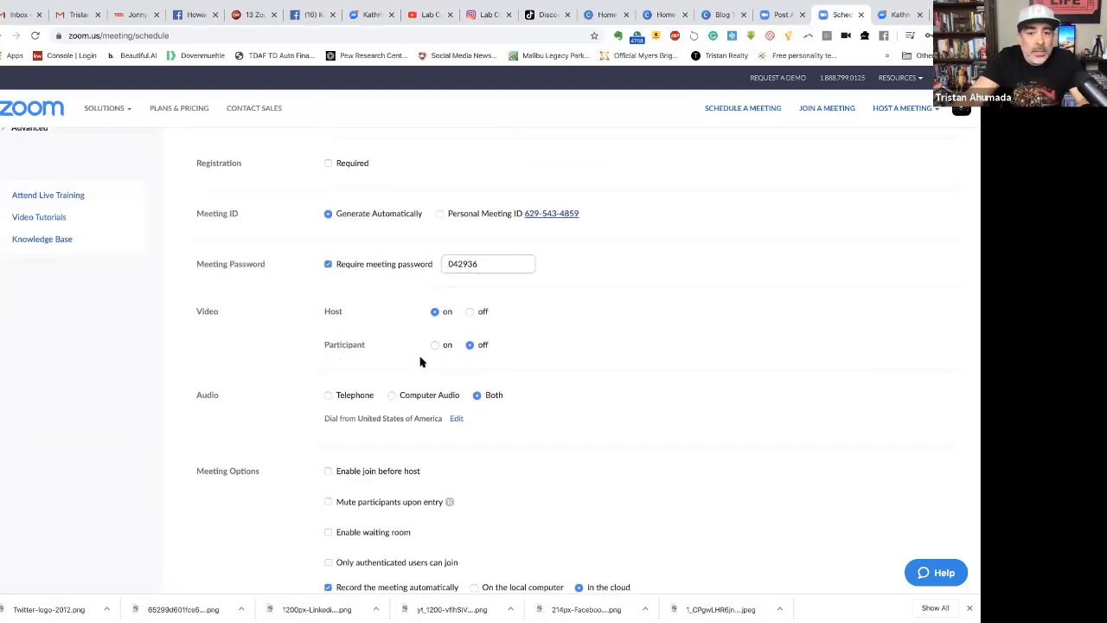
{"action": "left_click", "coordinate": [434, 346]}
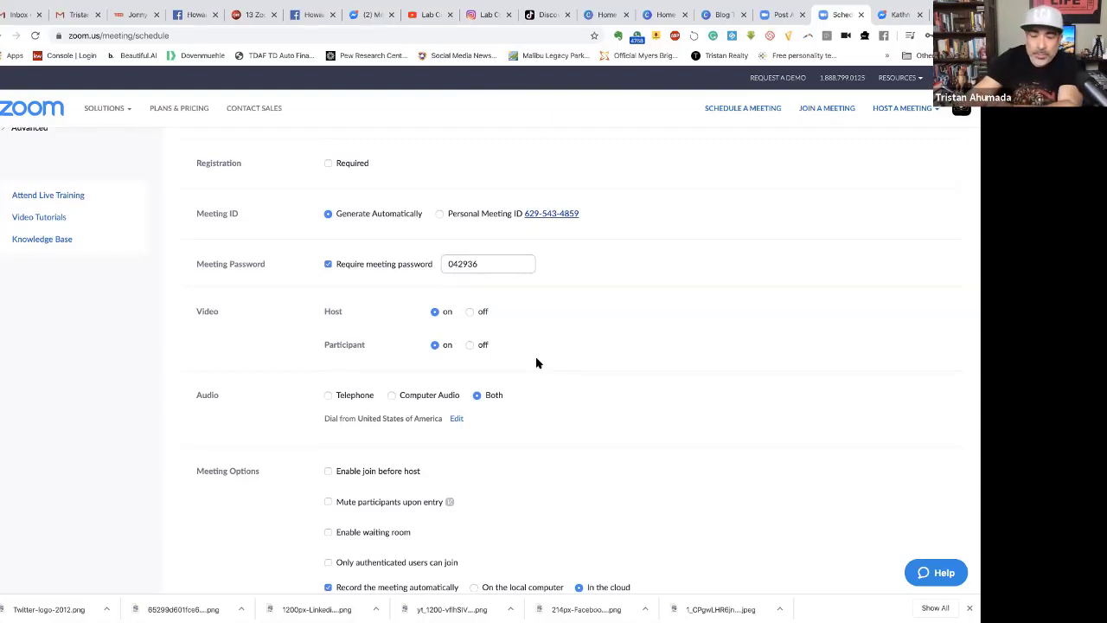
{"action": "left_click", "coordinate": [469, 345]}
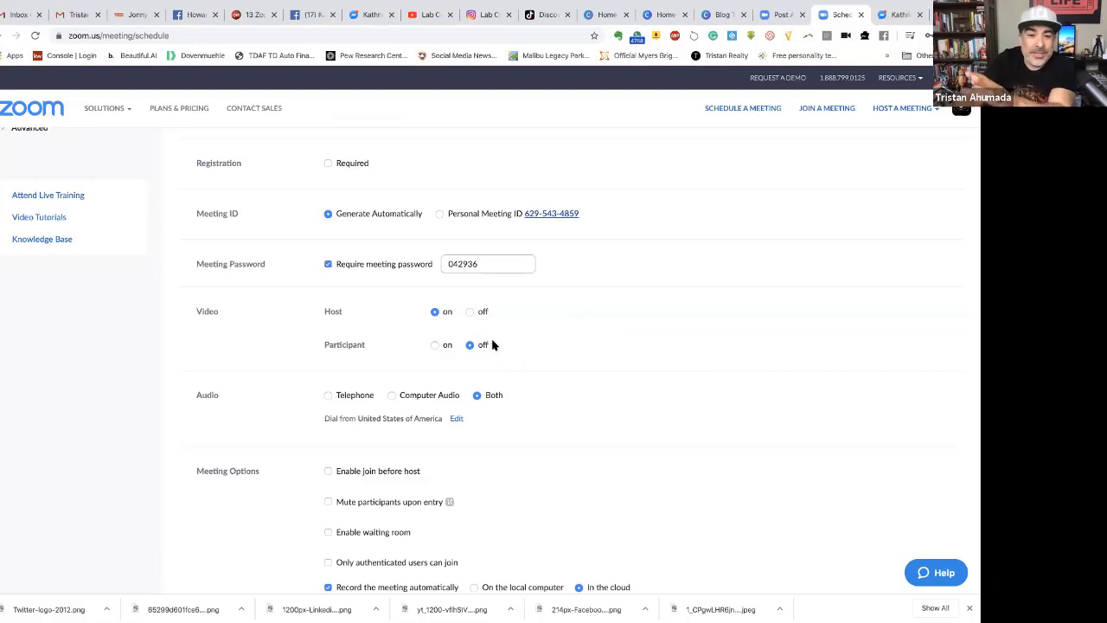
{"action": "scroll", "coordinate": [381, 419], "scroll_direction": "down", "scroll_amount": 1}
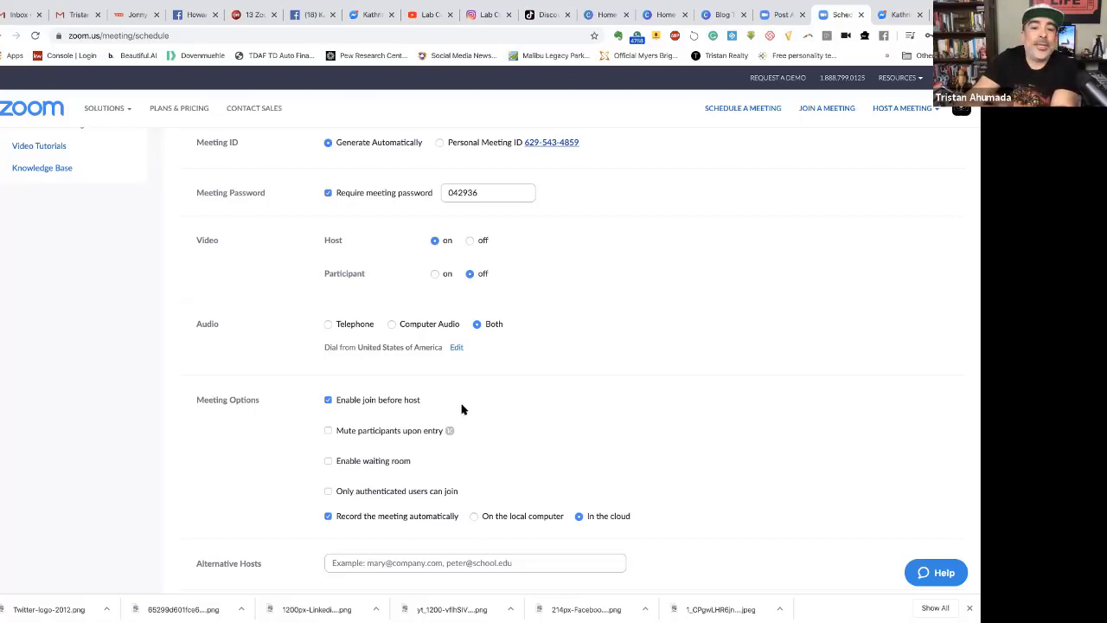
{"action": "scroll", "coordinate": [465, 401], "scroll_direction": "down", "scroll_amount": 3}
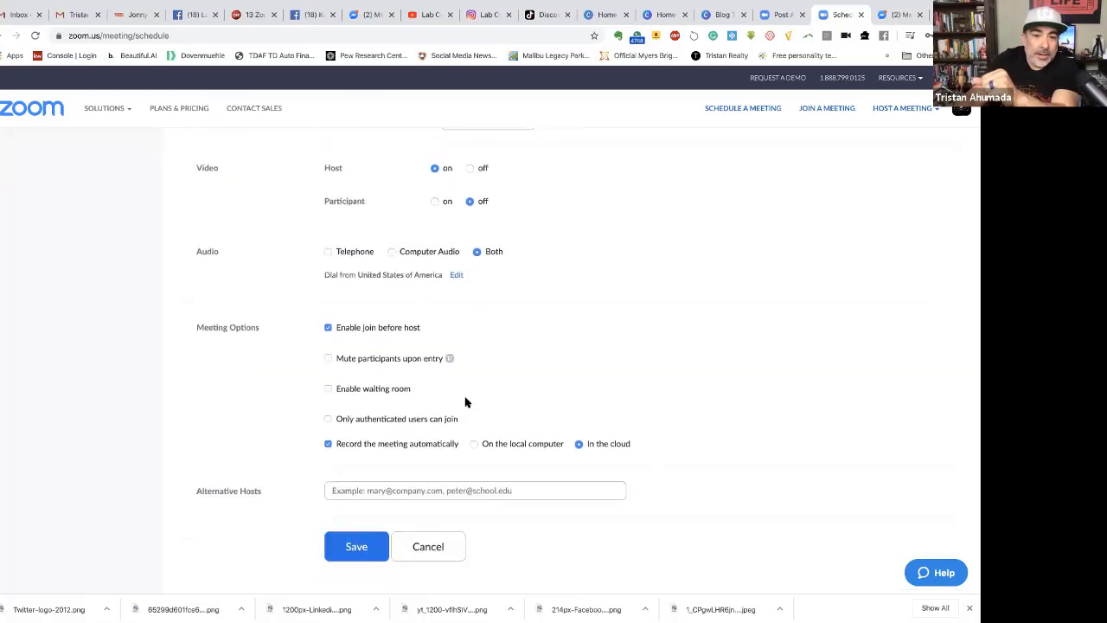
Save the meeting, then test its Join URL and close the launch tab.
{"action": "left_click", "coordinate": [372, 477]}
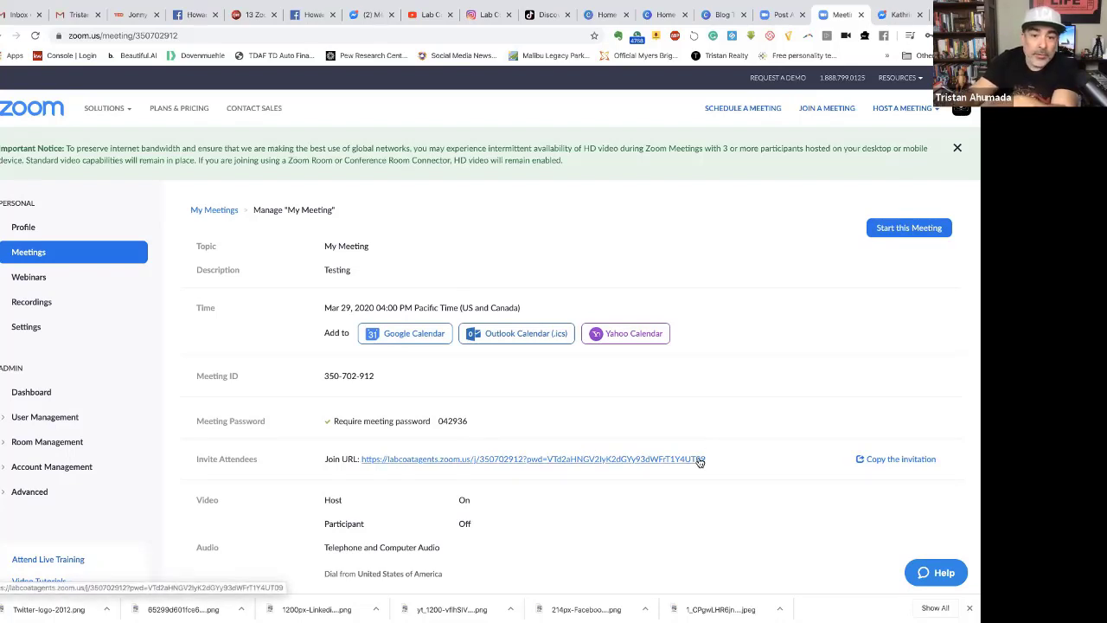
{"action": "left_click", "coordinate": [700, 460]}
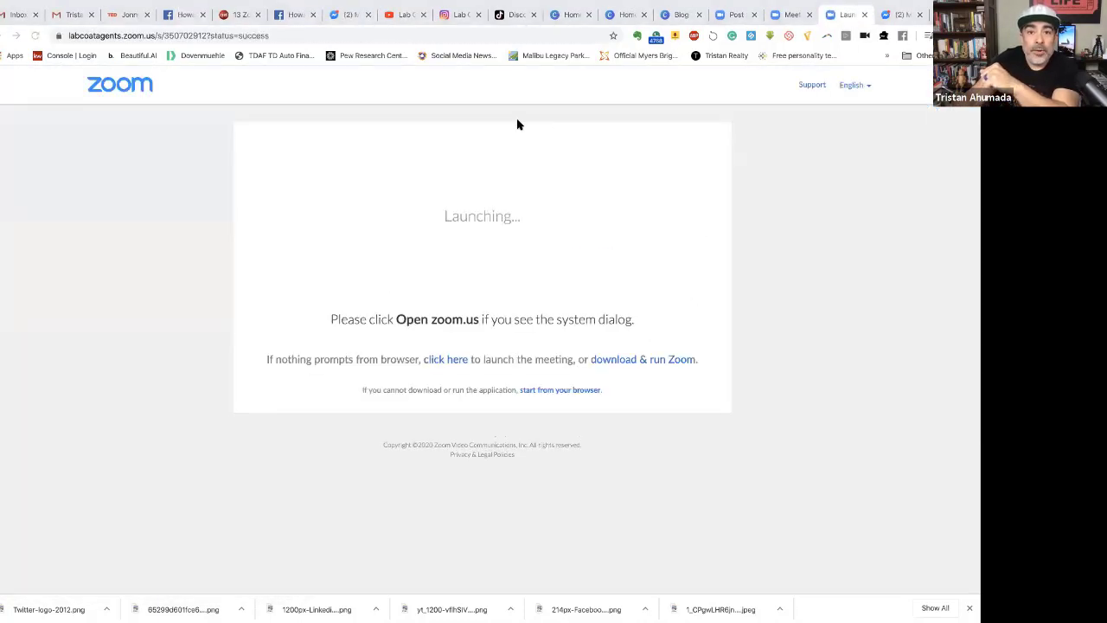
{"action": "left_click", "coordinate": [864, 14]}
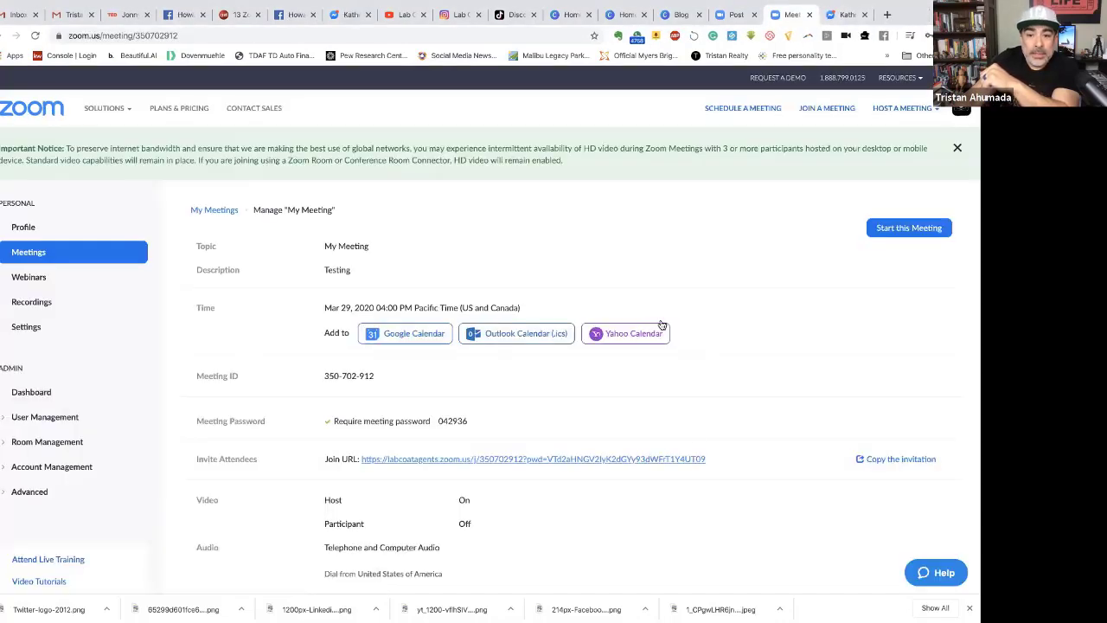
Copy the Join URL, preview the invitation text without copying it, then copy the URL again.
{"action": "right_click", "coordinate": [662, 459]}
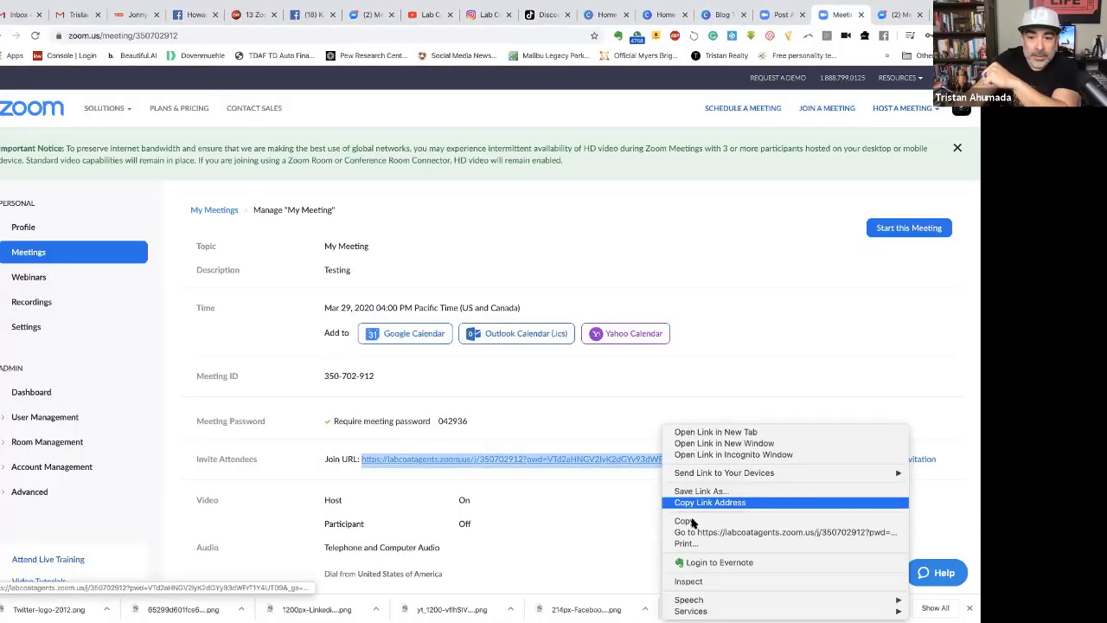
{"action": "left_click", "coordinate": [685, 521]}
{"action": "left_click", "coordinate": [885, 461]}
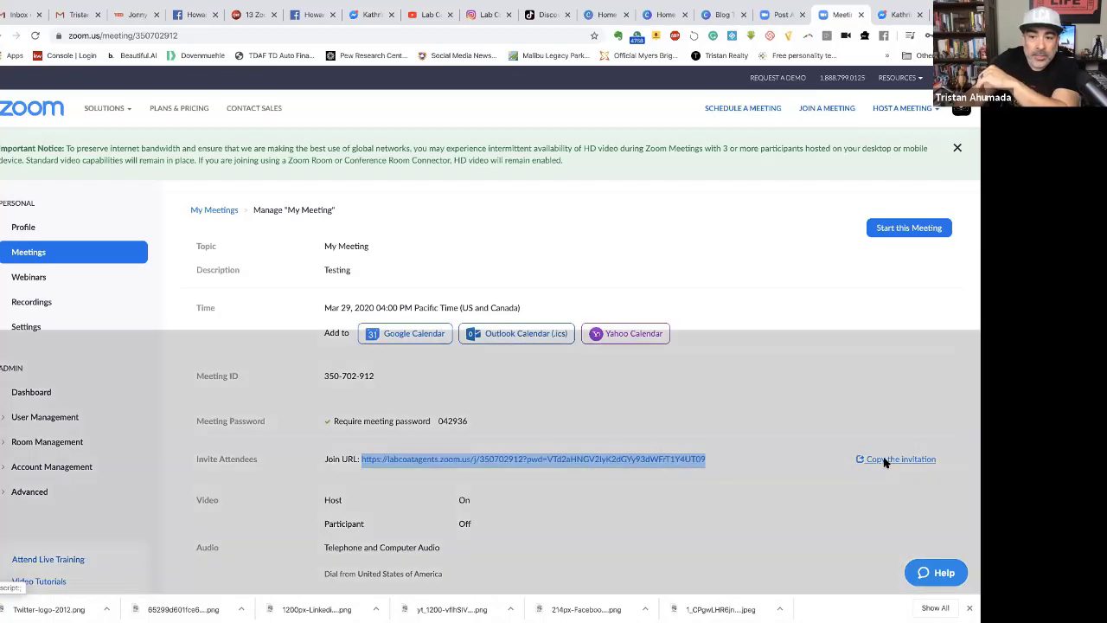
{"action": "scroll", "coordinate": [396, 316], "scroll_direction": "down", "scroll_amount": 1}
{"action": "scroll", "coordinate": [396, 317], "scroll_direction": "down", "scroll_amount": 3}
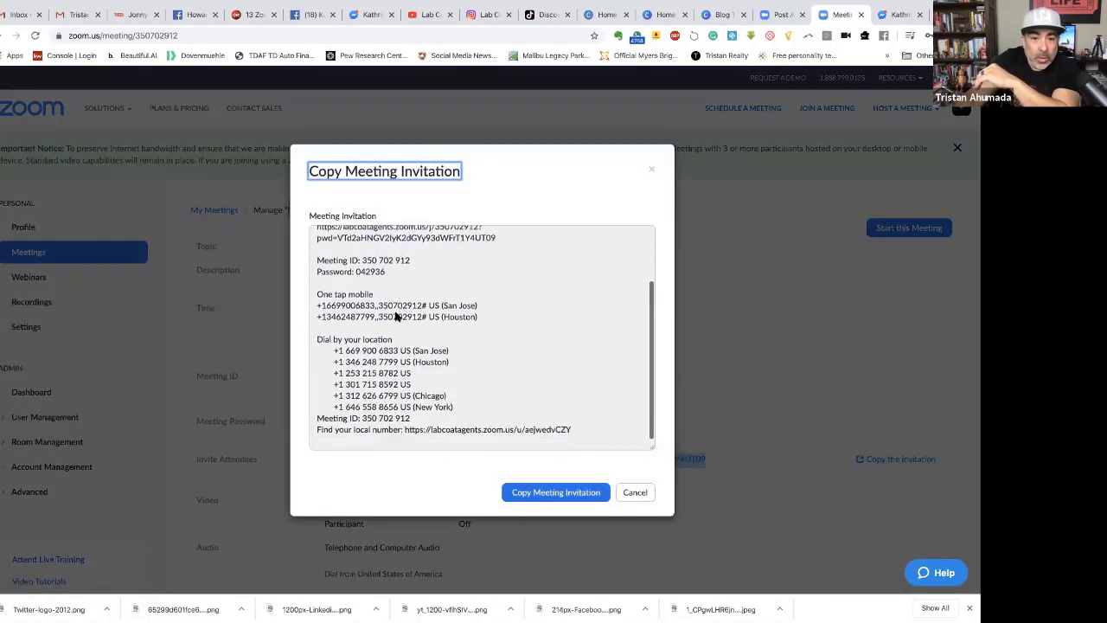
{"action": "scroll", "coordinate": [396, 316], "scroll_direction": "up", "scroll_amount": 5}
{"action": "left_click", "coordinate": [640, 493]}
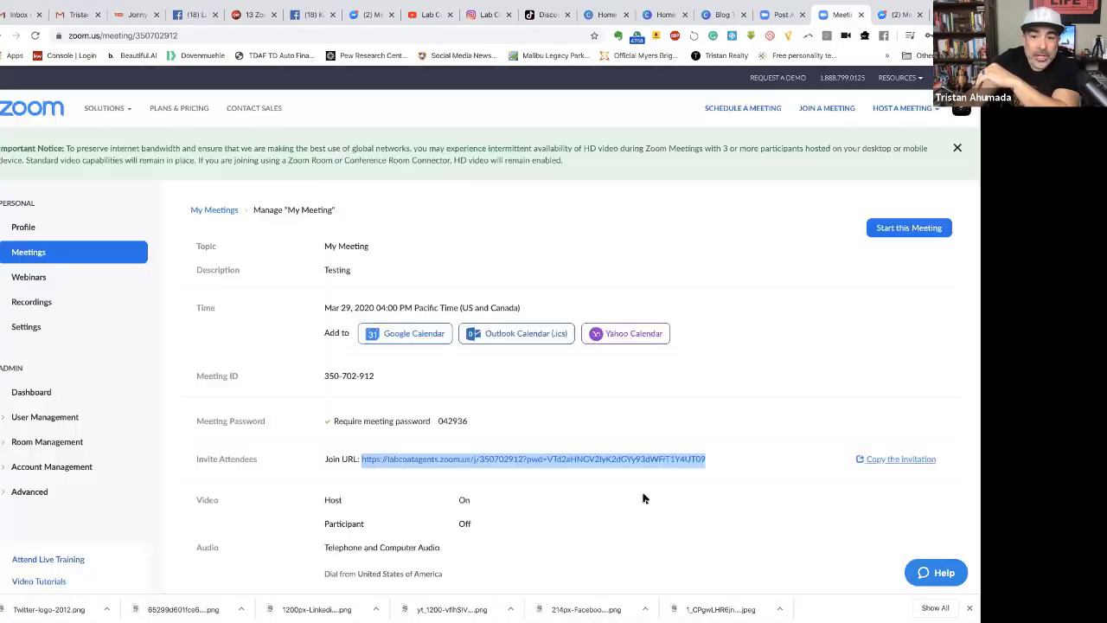
{"action": "right_click", "coordinate": [683, 457]}
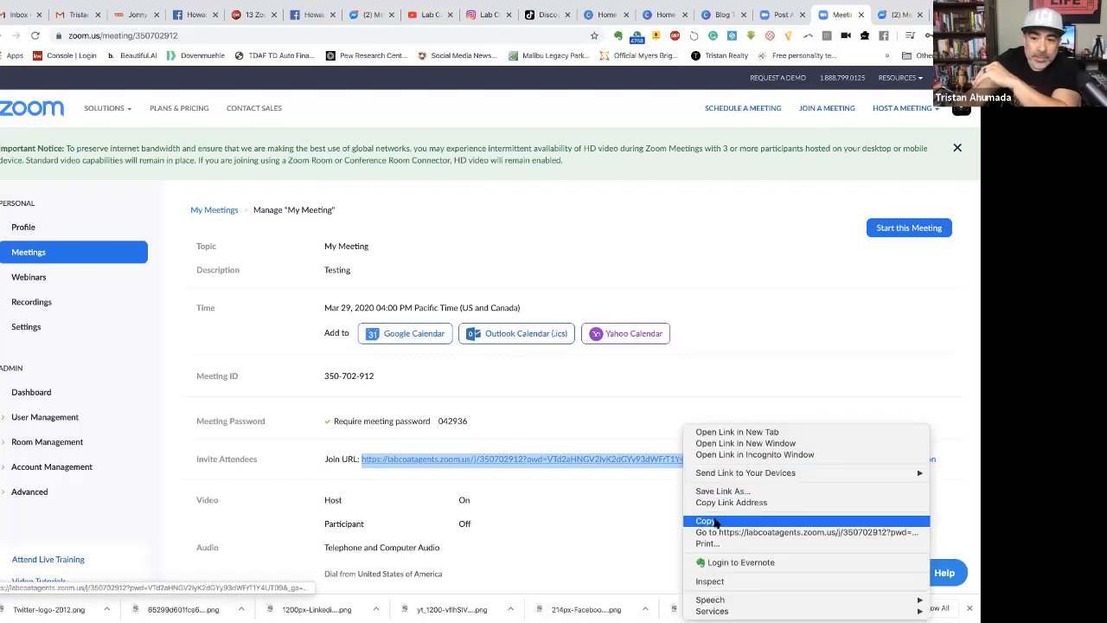
{"action": "left_click", "coordinate": [722, 522]}
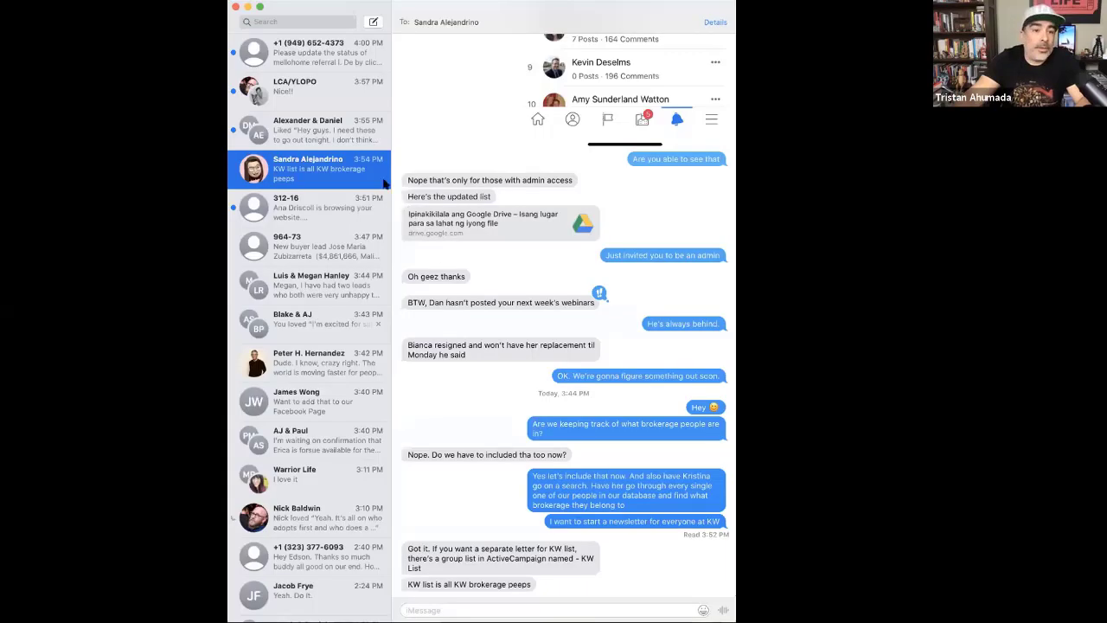
Send the pasted join link to the chosen contact in a new message.
{"action": "left_click", "coordinate": [372, 21]}
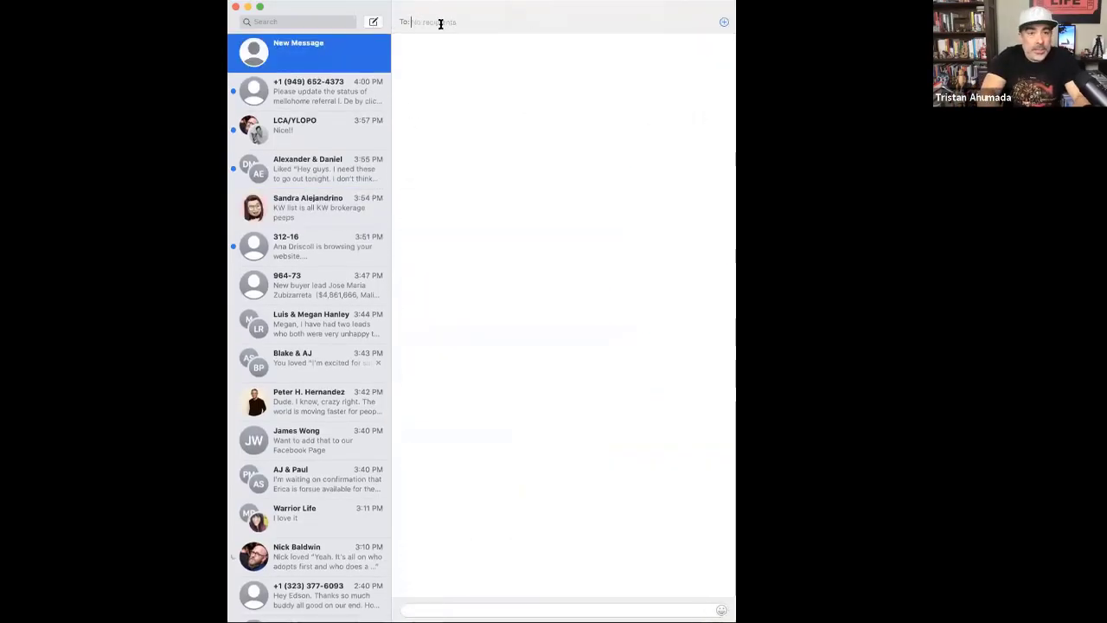
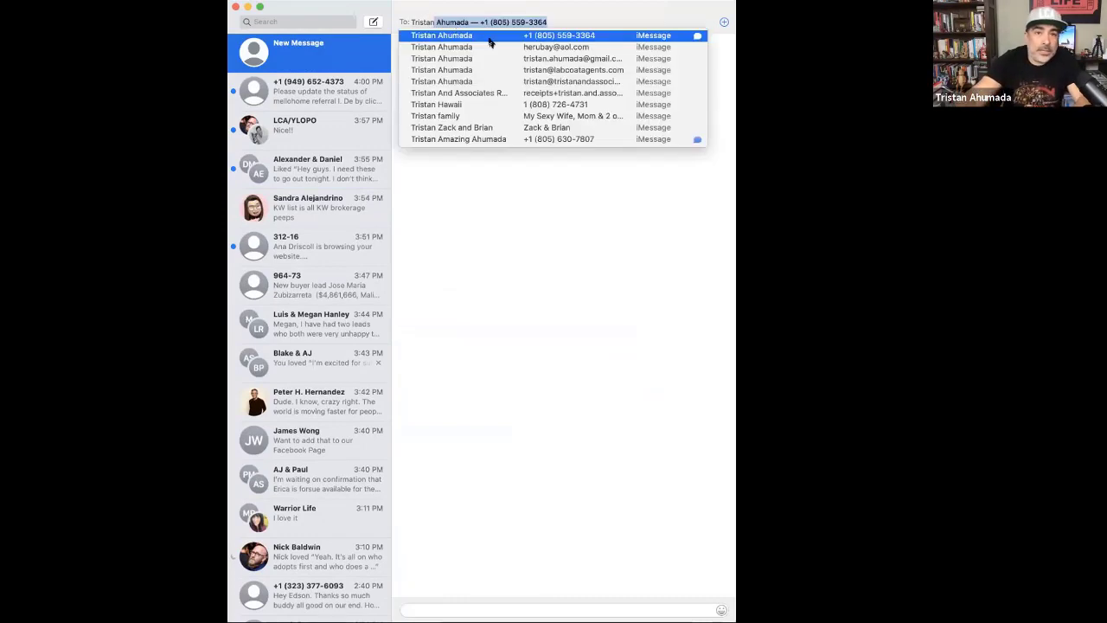
{"action": "left_click", "coordinate": [482, 39]}
{"action": "left_click", "coordinate": [470, 608]}
{"action": "key", "text": "super+v"}
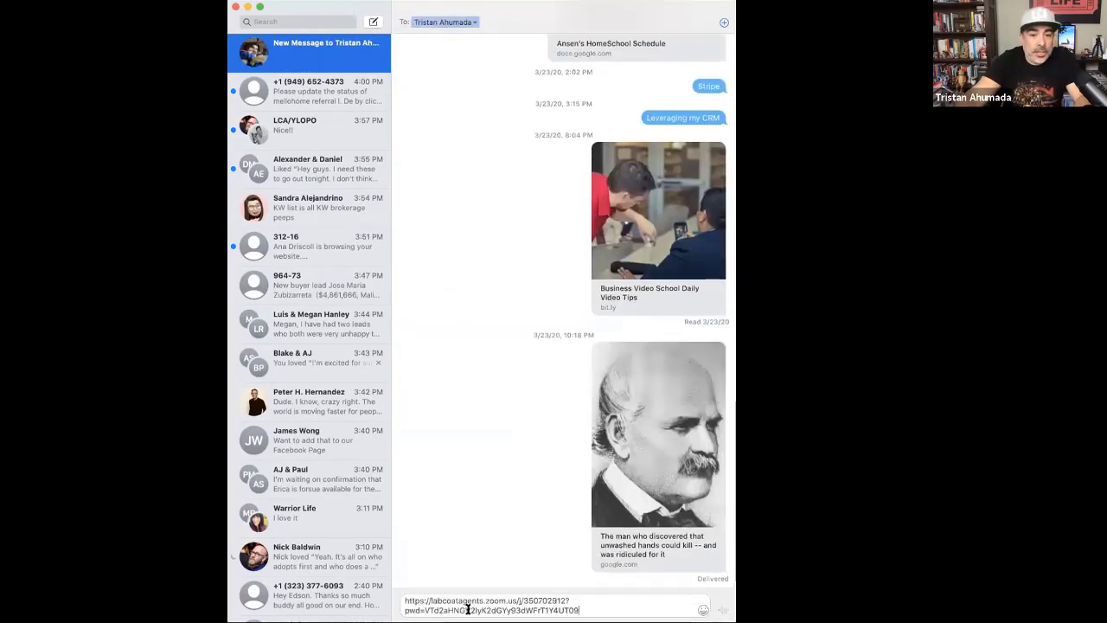
{"action": "key", "text": "Return"}
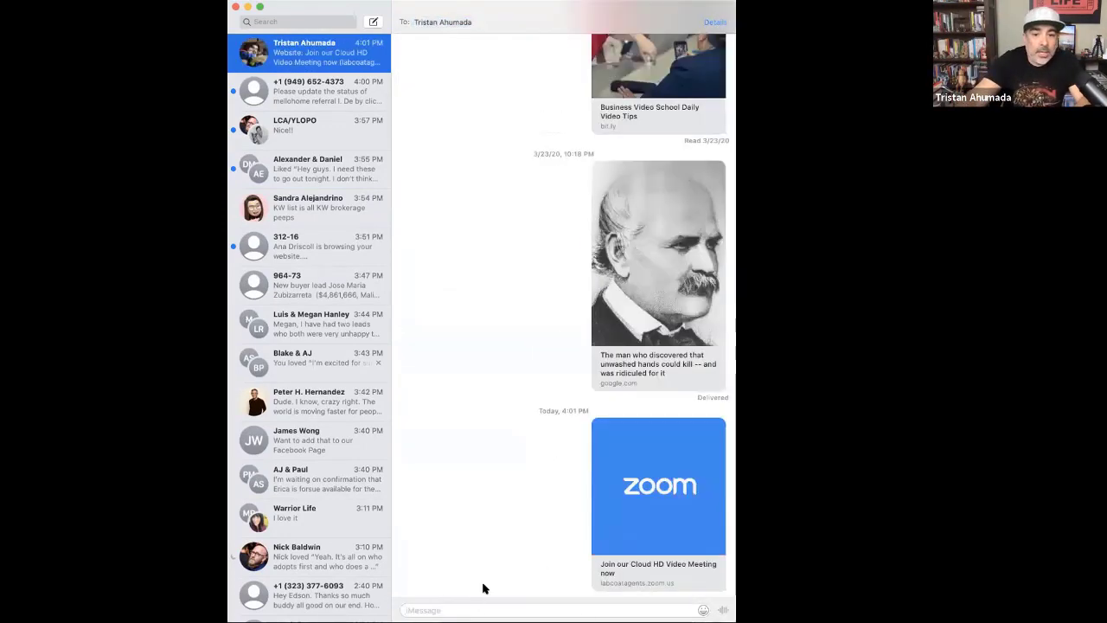